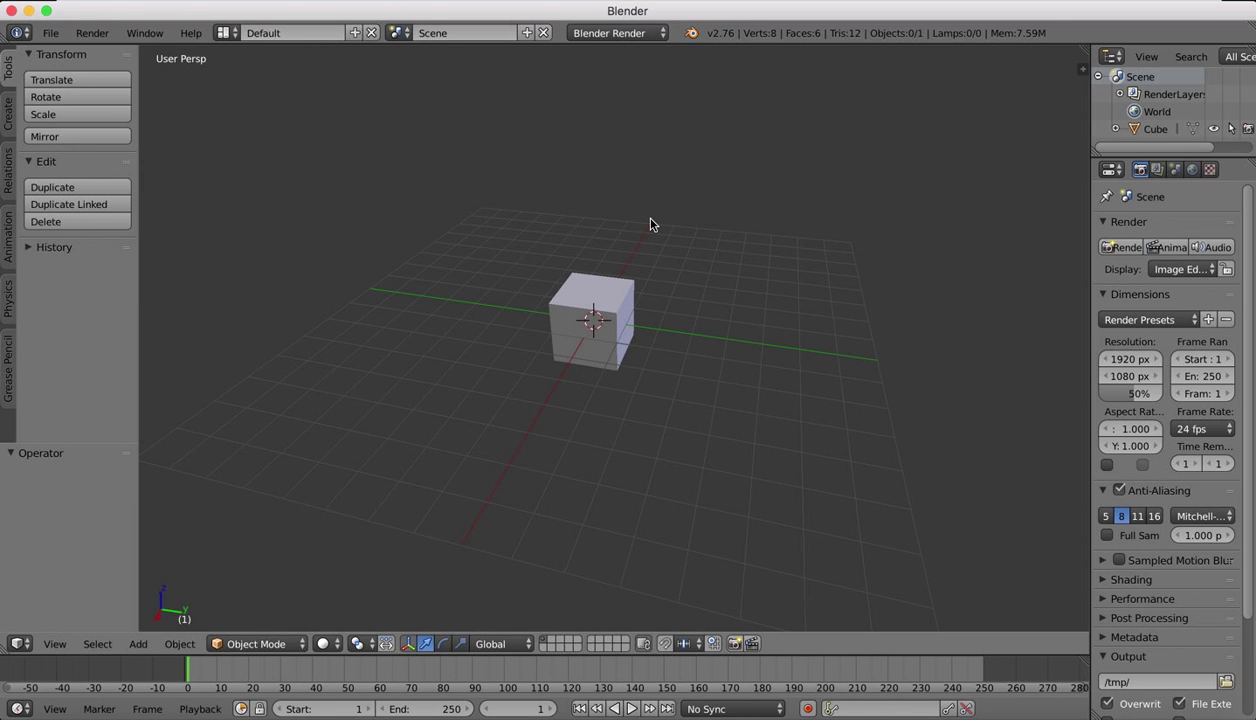
# Widen the right-hand outliner and properties column slightly
pyautogui.moveTo(1088, 104); pyautogui.dragTo(1062, 104)
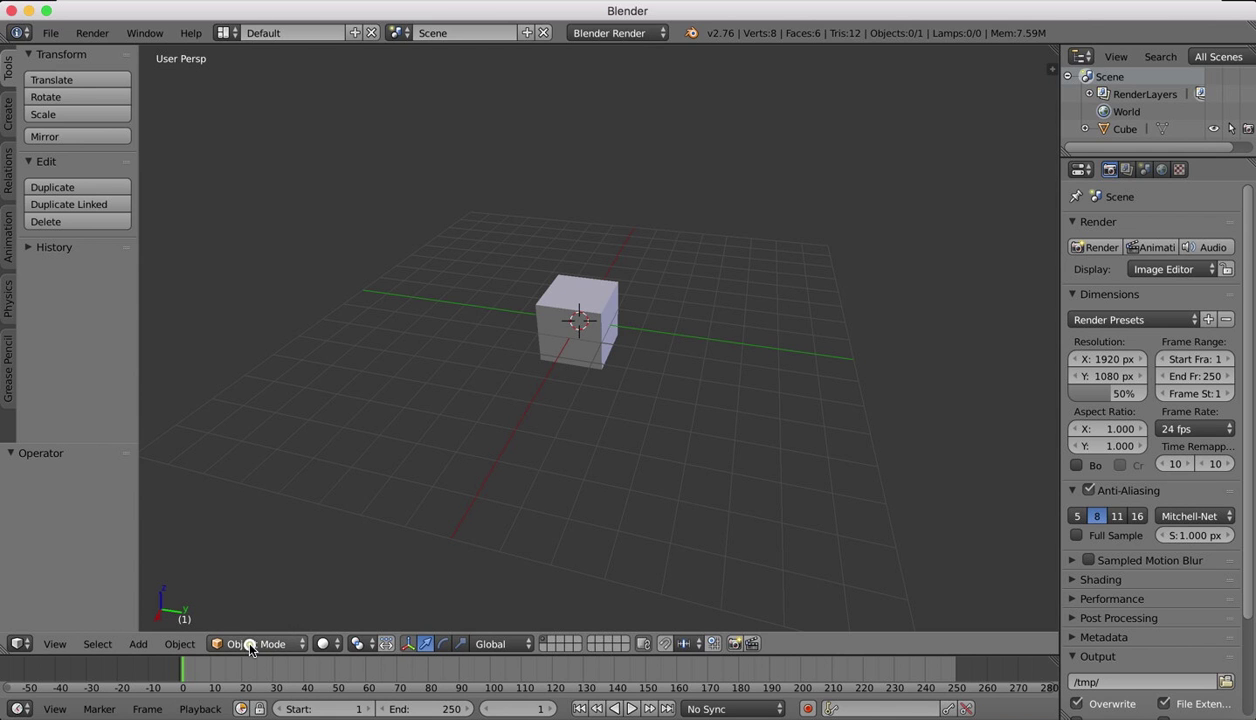
# Switch the viewport to the top orthographic view
pyautogui.rightClick(54, 644)
pyautogui.click(54, 644)
pyautogui.click(54, 644)
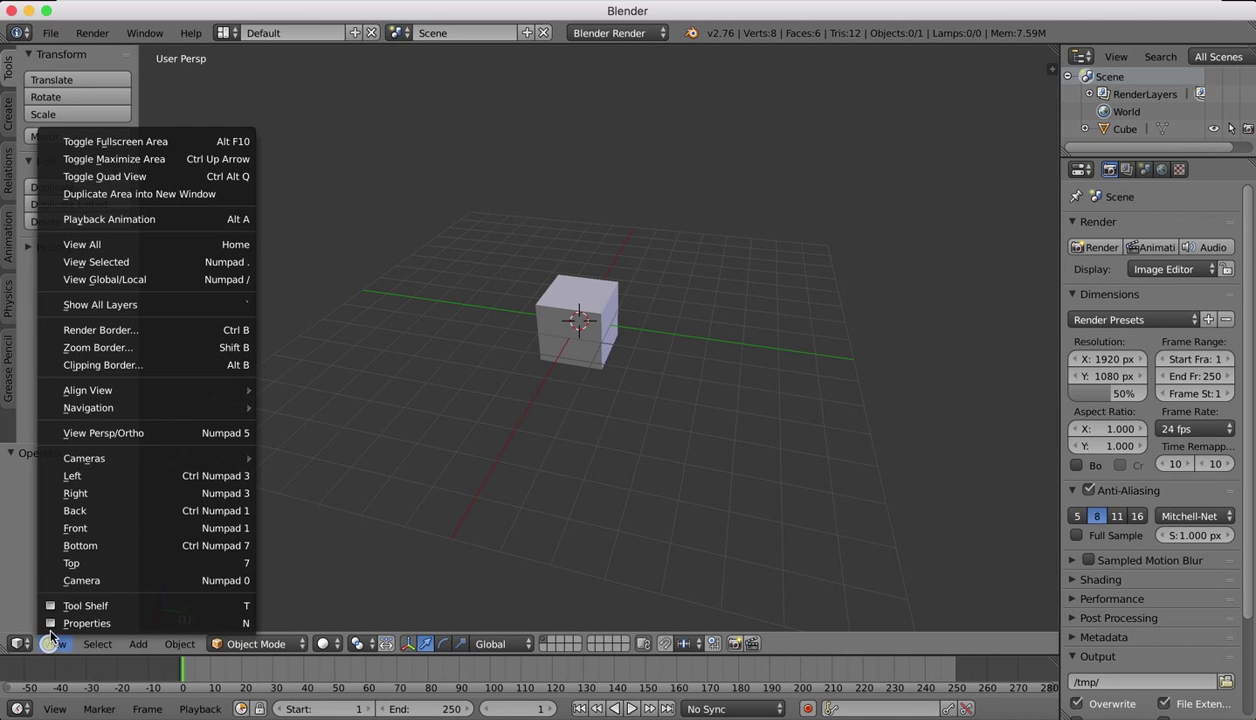
pyautogui.click(79, 563)
pyautogui.click(271, 640)
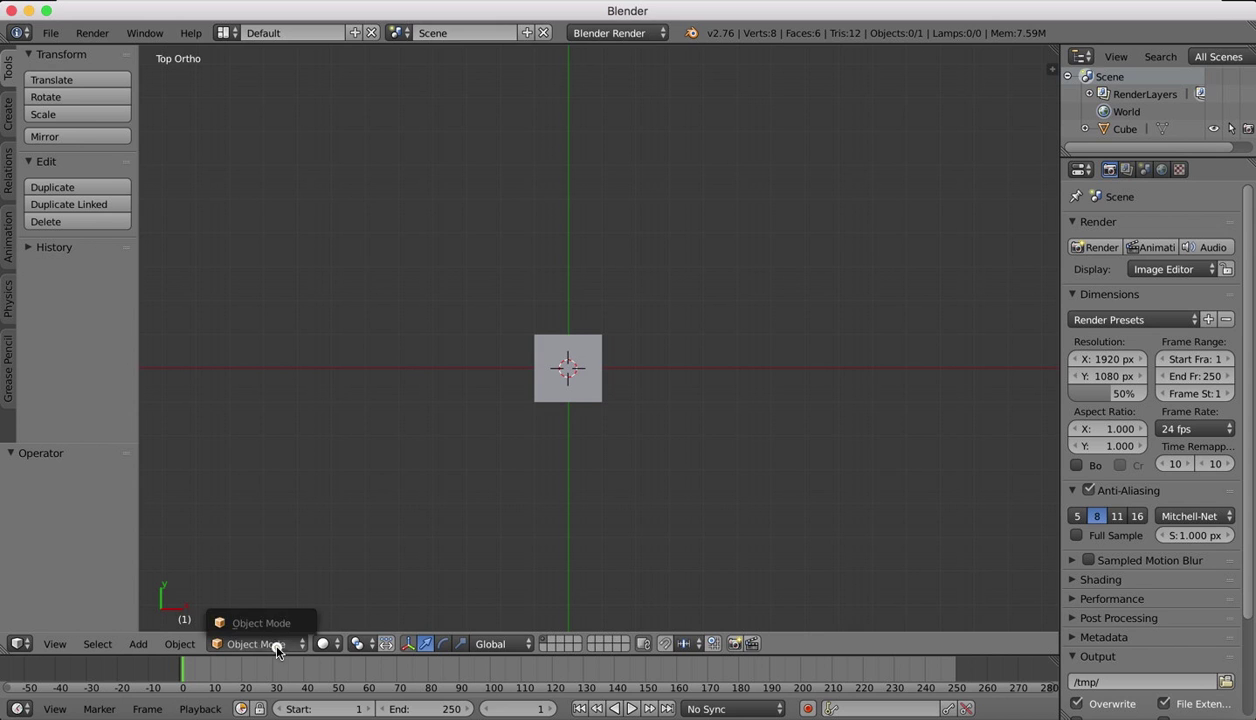
pyautogui.click(268, 646)
# Select the cube, enter Edit Mode, and shift its mesh -1.213 along X
pyautogui.rightClick(538, 343)
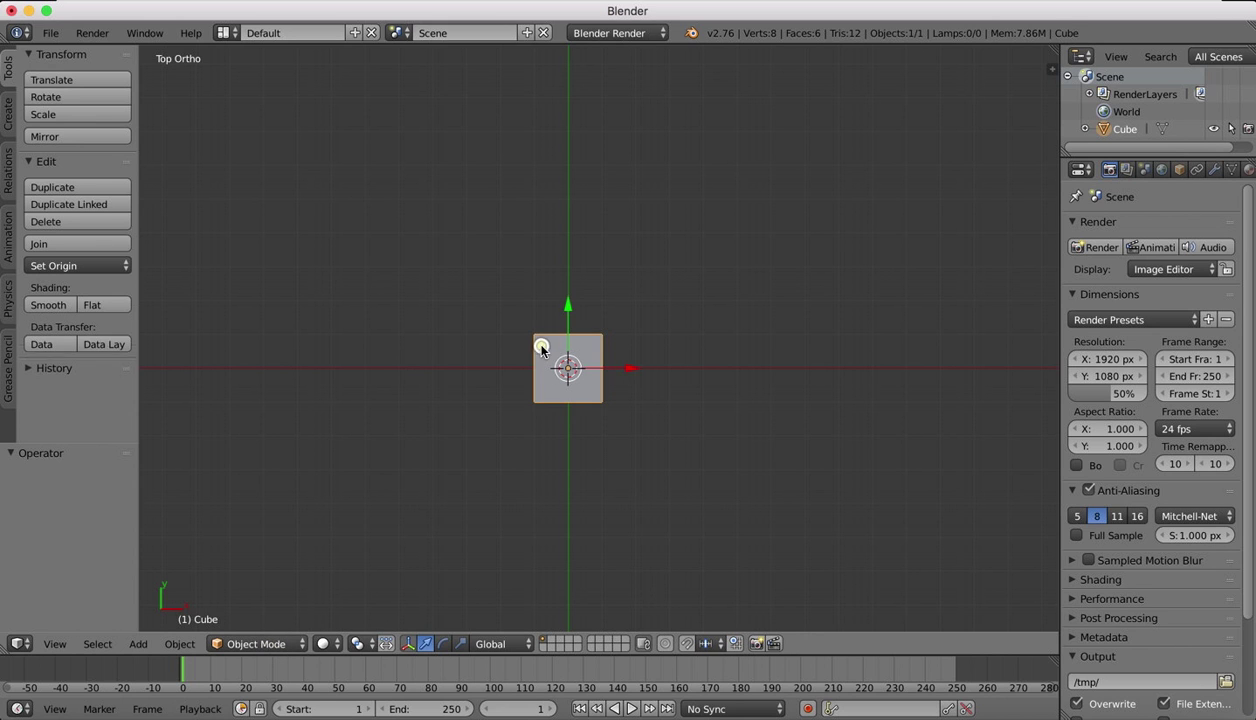
pyautogui.click(264, 642)
pyautogui.click(258, 603)
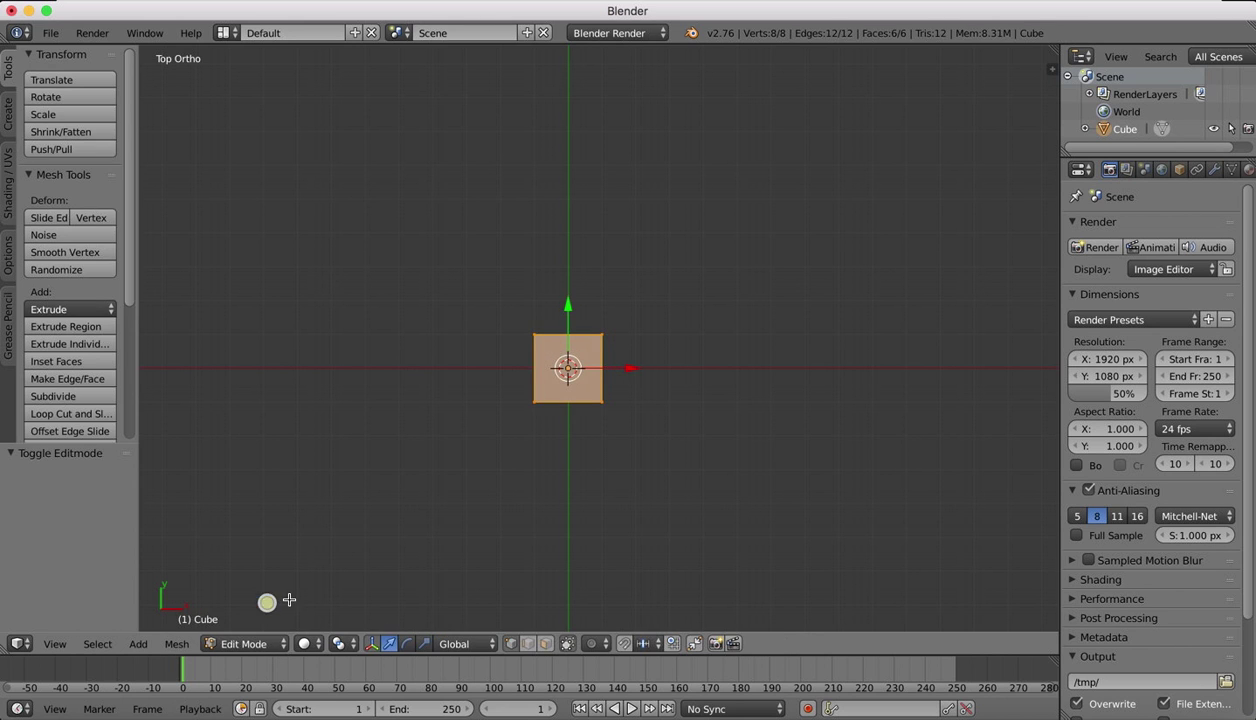
pyautogui.moveTo(628, 370); pyautogui.dragTo(522, 367)
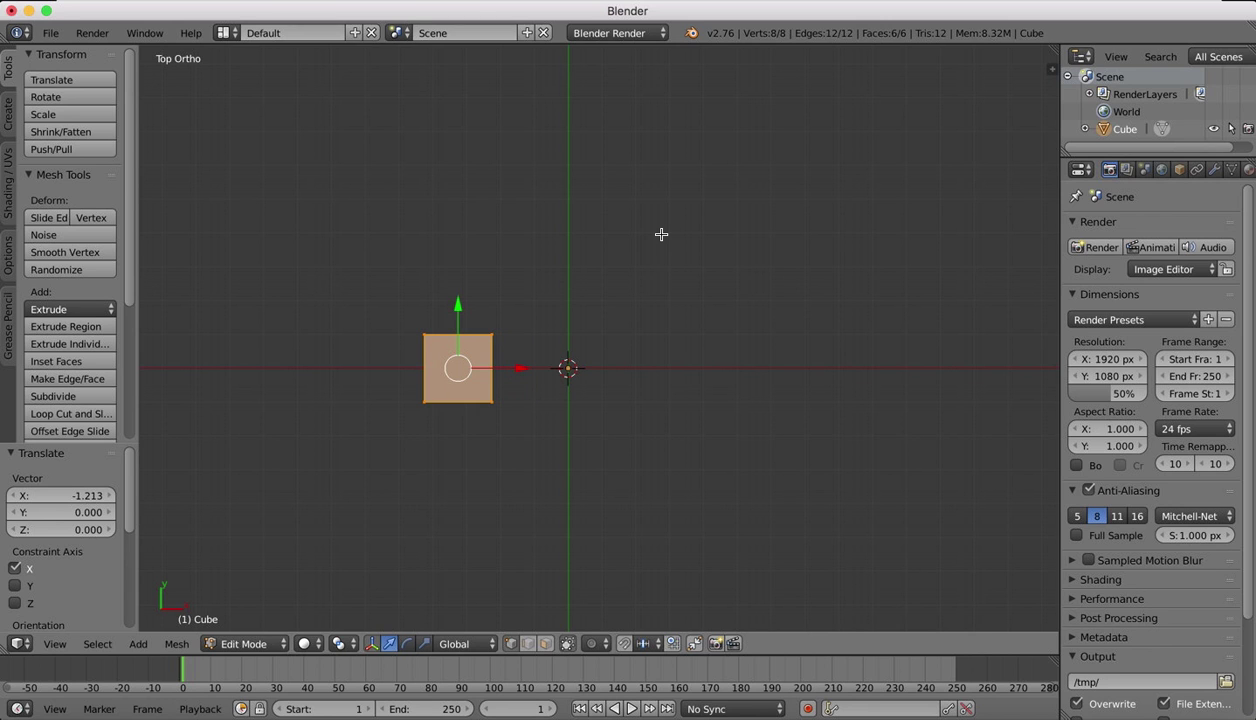
# Return to Object Mode and add an Empty at the origin
pyautogui.click(256, 644)
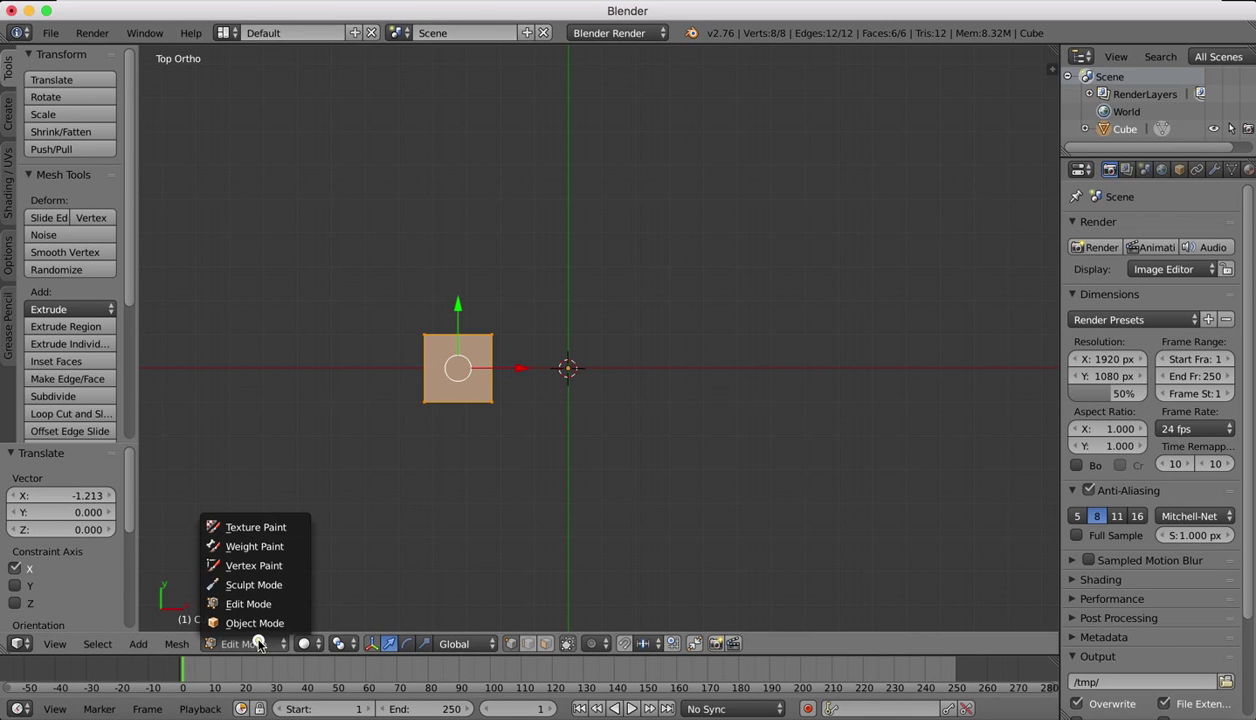
pyautogui.click(258, 623)
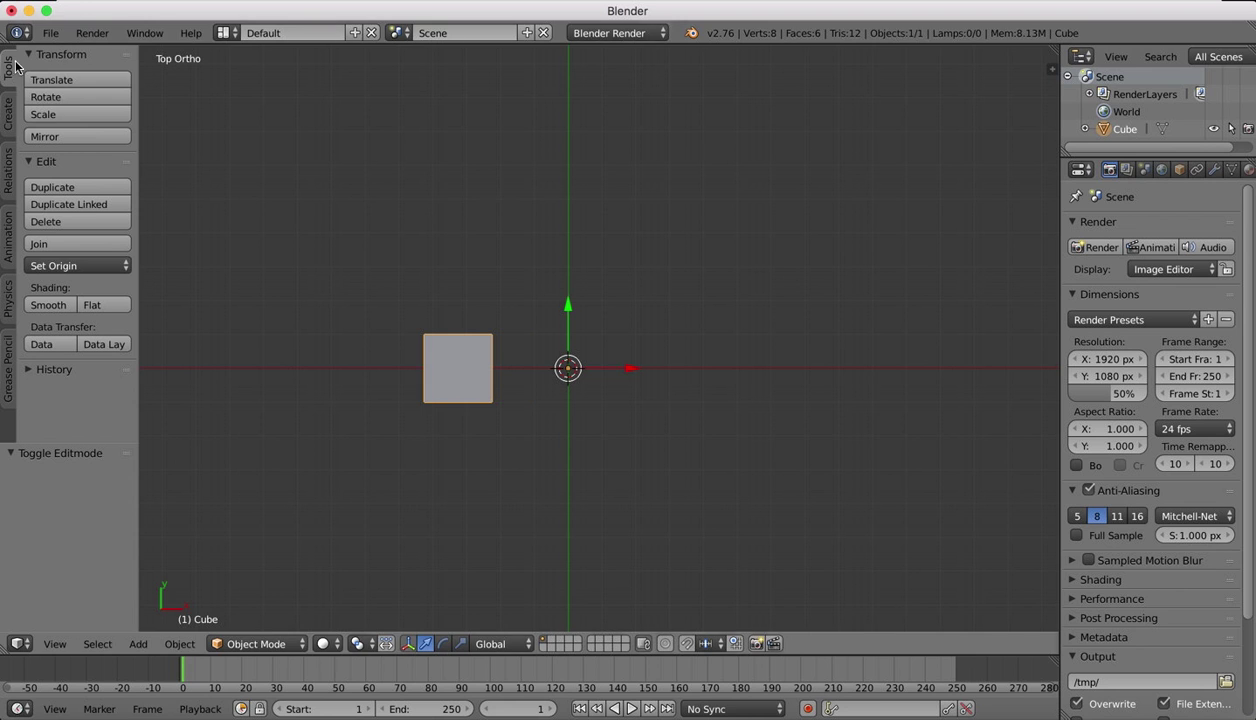
pyautogui.click(7, 110)
pyautogui.scroll(-5, 88, 300)
pyautogui.scroll(-3, 62, 399)
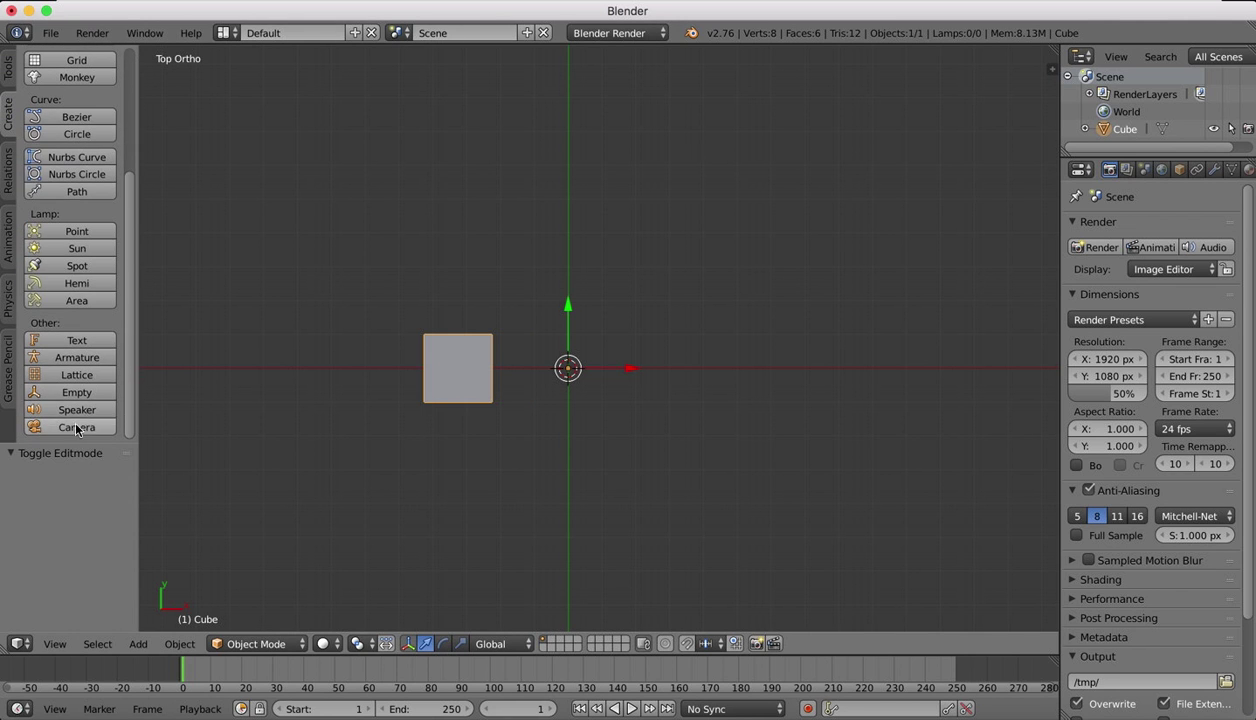
pyautogui.click(79, 392)
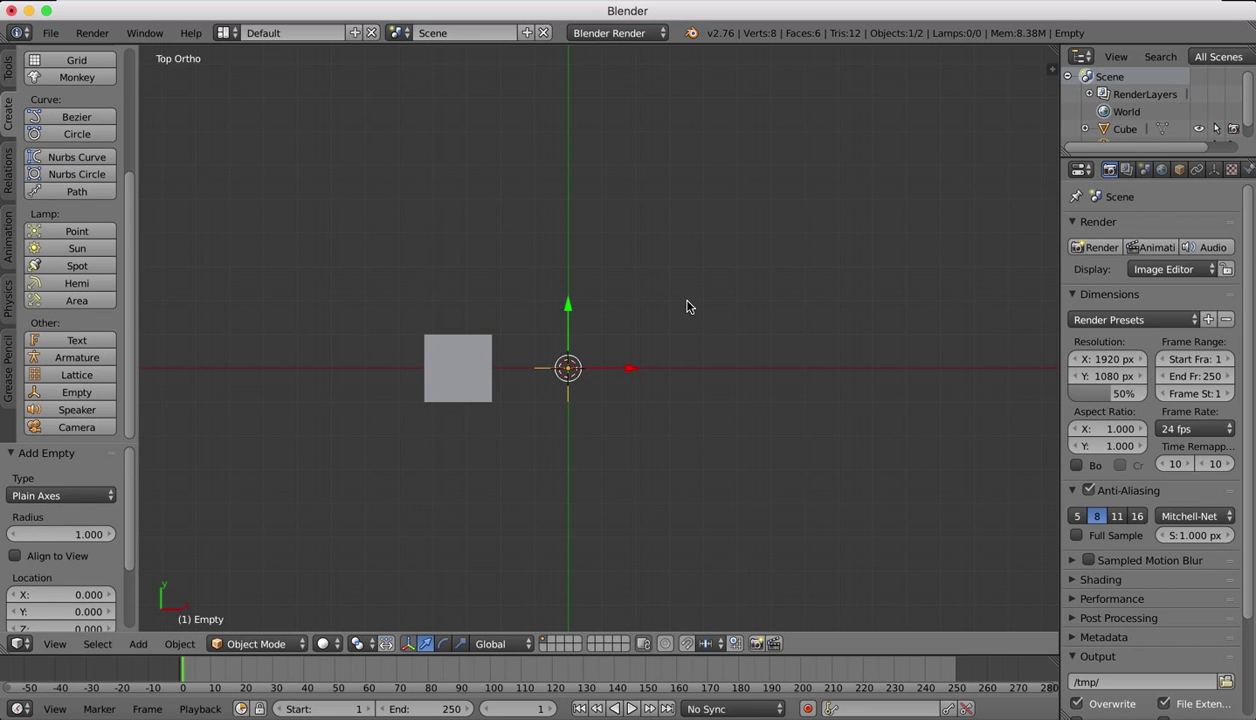
# Rotate the Empty 20° about the Z axis
pyautogui.press('r')
pyautogui.press('z')
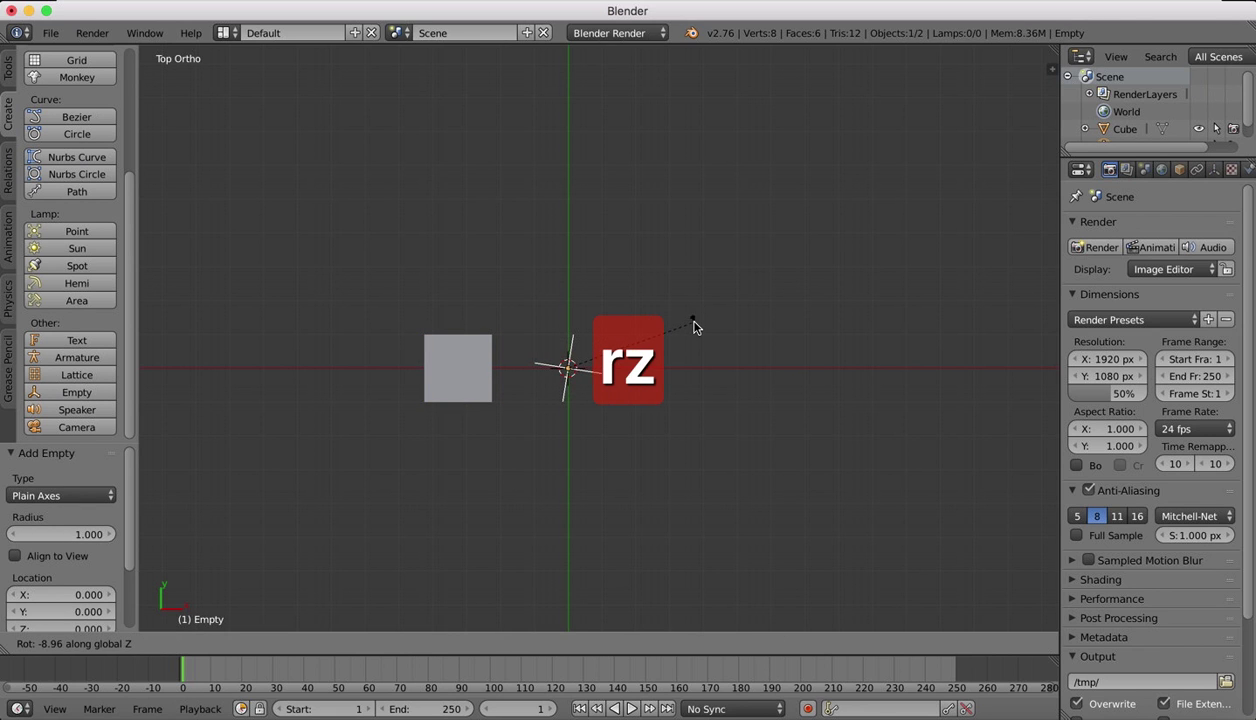
pyautogui.write('20')
pyautogui.click(696, 327)
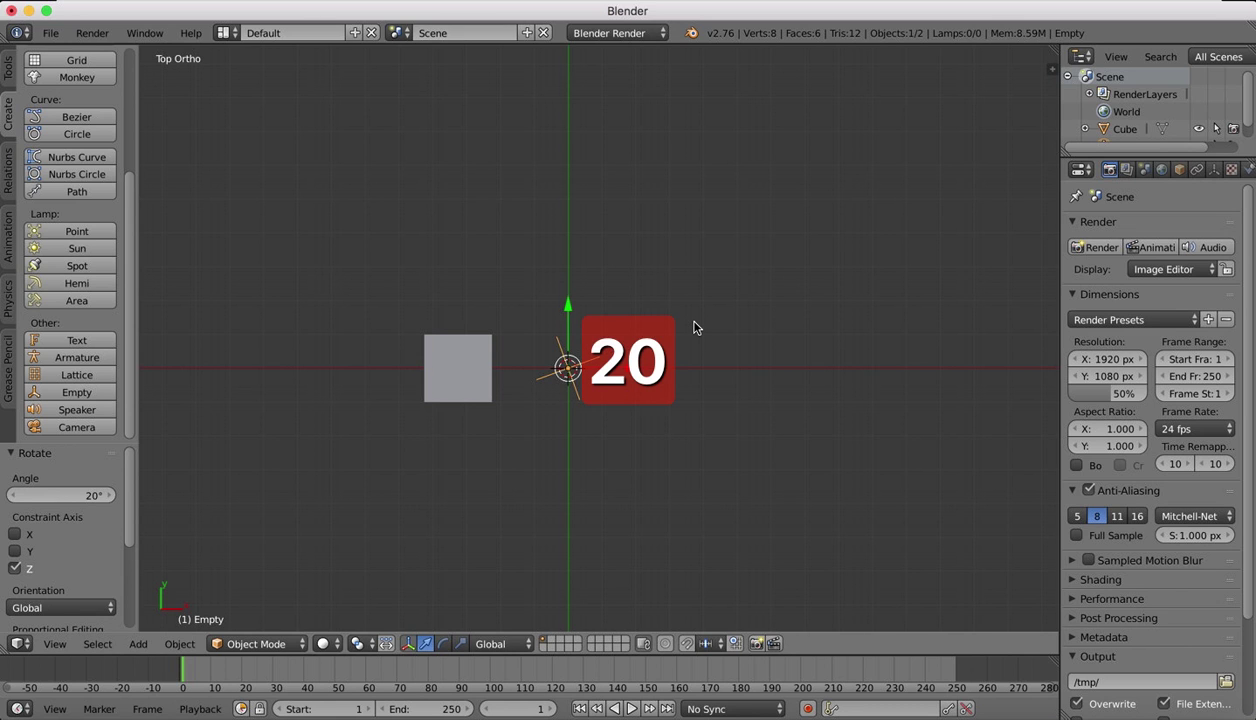
# Give the cube an Array modifier with a count of 6
pyautogui.rightClick(466, 340)
pyautogui.click(1216, 172)
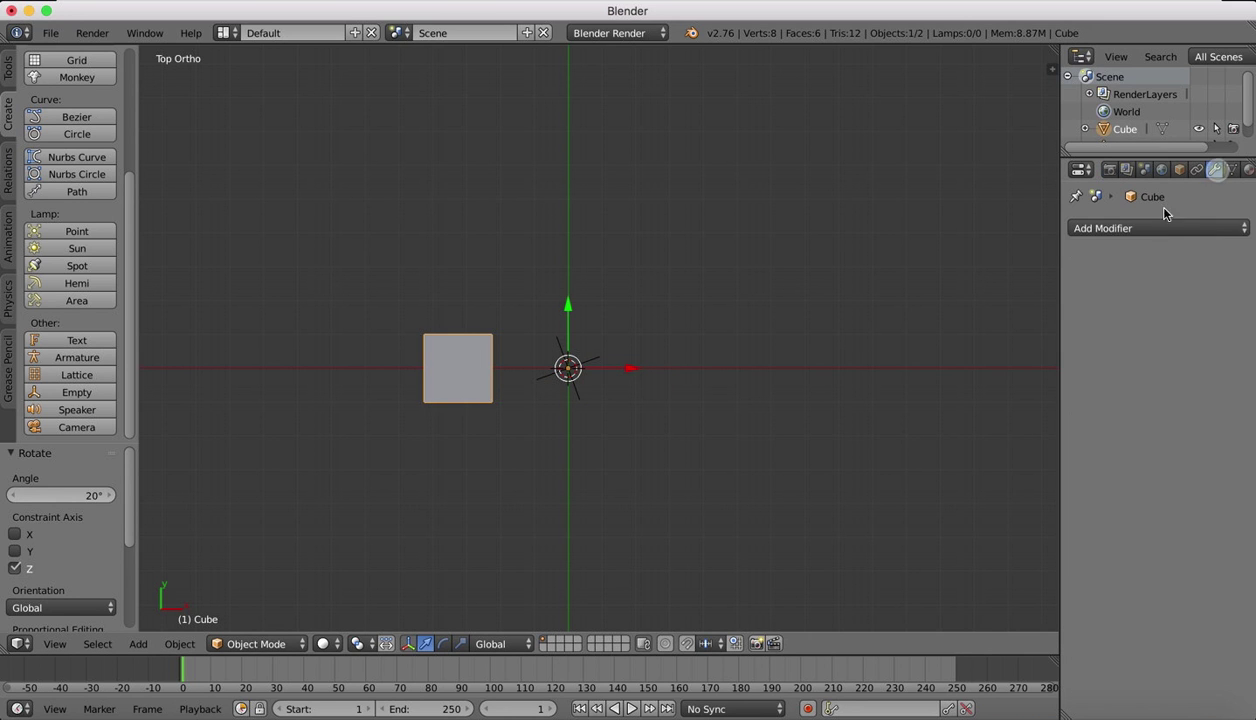
pyautogui.click(1127, 231)
pyautogui.click(876, 275)
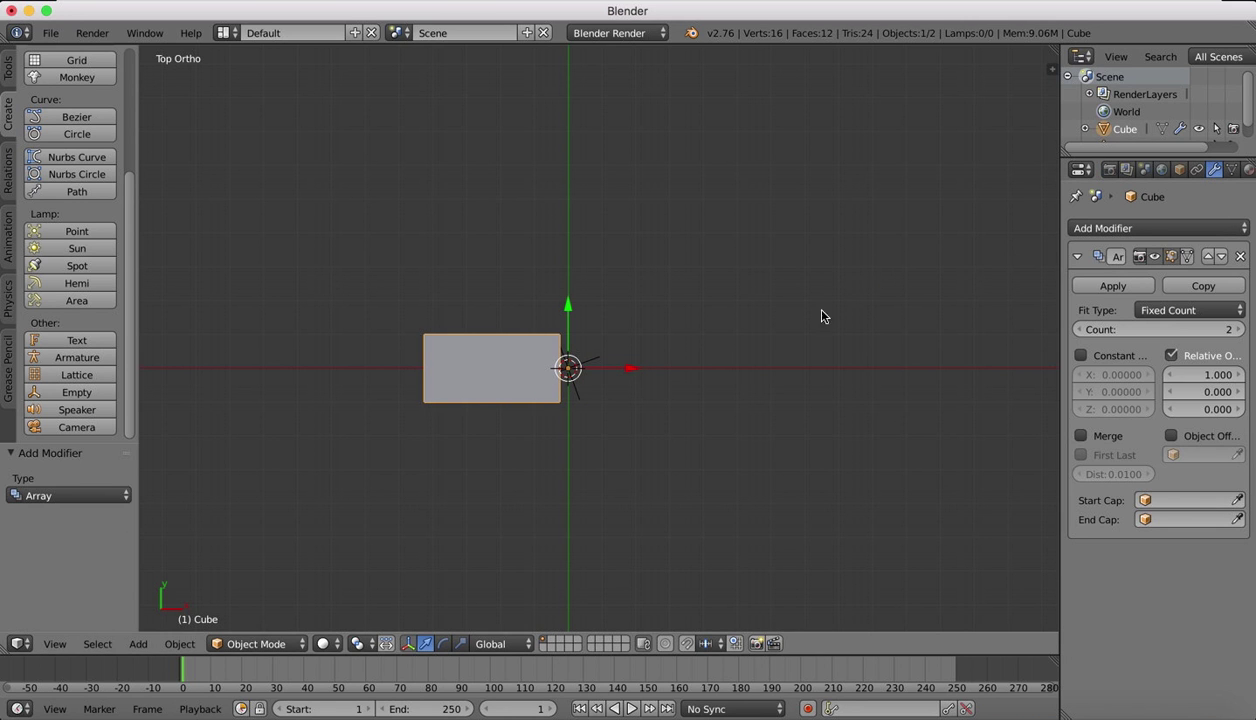
pyautogui.click(1238, 330)
pyautogui.click(1238, 330)
pyautogui.click(1238, 330)
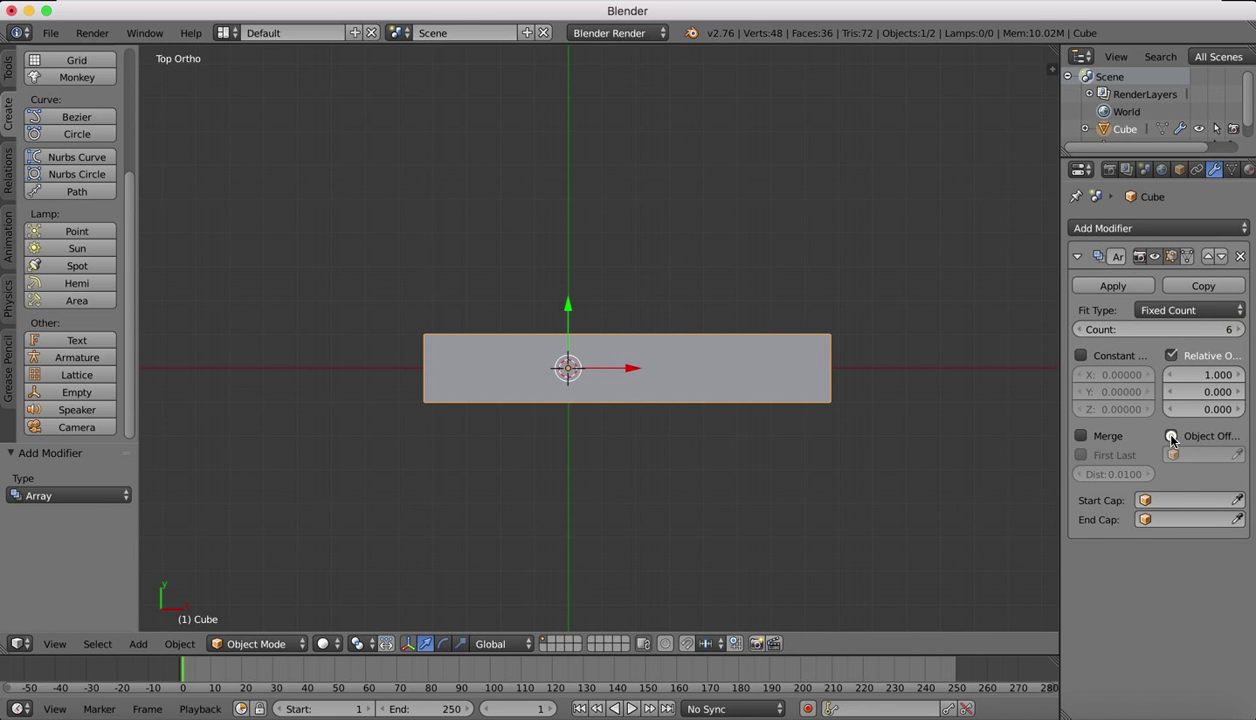
# Use the Empty as the array's object offset and raise the count to 13
pyautogui.click(1172, 437)
pyautogui.click(1165, 455)
pyautogui.click(1075, 478)
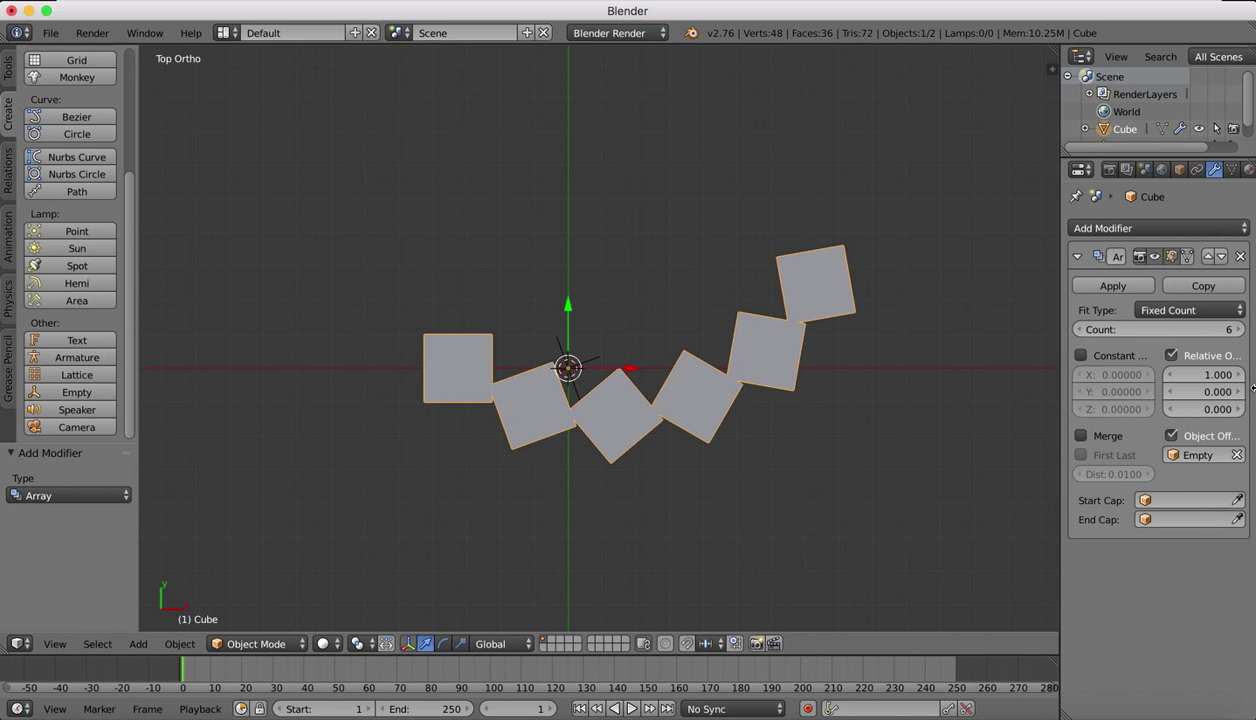
pyautogui.click(1240, 330)
pyautogui.click(1240, 330)
pyautogui.click(1240, 330)
pyautogui.click(1240, 330)
pyautogui.click(1240, 330)
pyautogui.click(1240, 330)
pyautogui.click(1240, 330)
# Move the cube farther left to widen the arc of arrayed cubes
pyautogui.scroll(-4, 614, 561)
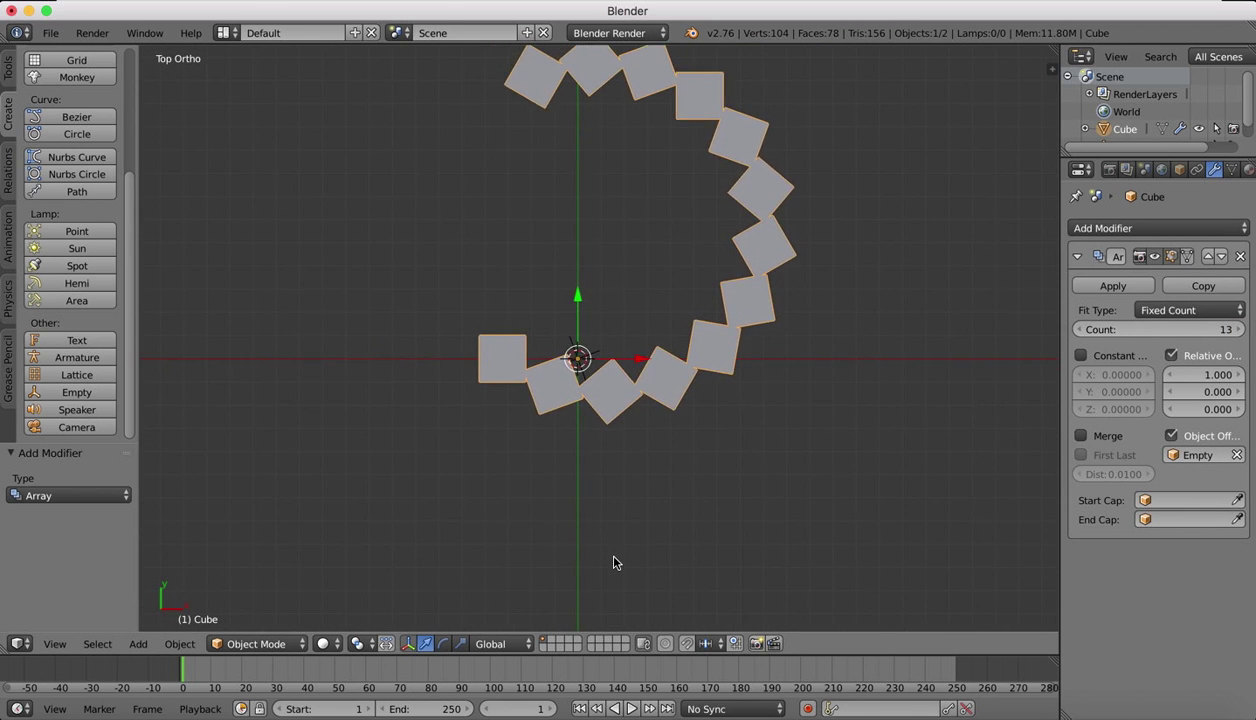
pyautogui.keyDown('shift'); pyautogui.scroll(3, 613, 255); pyautogui.keyUp('shift')
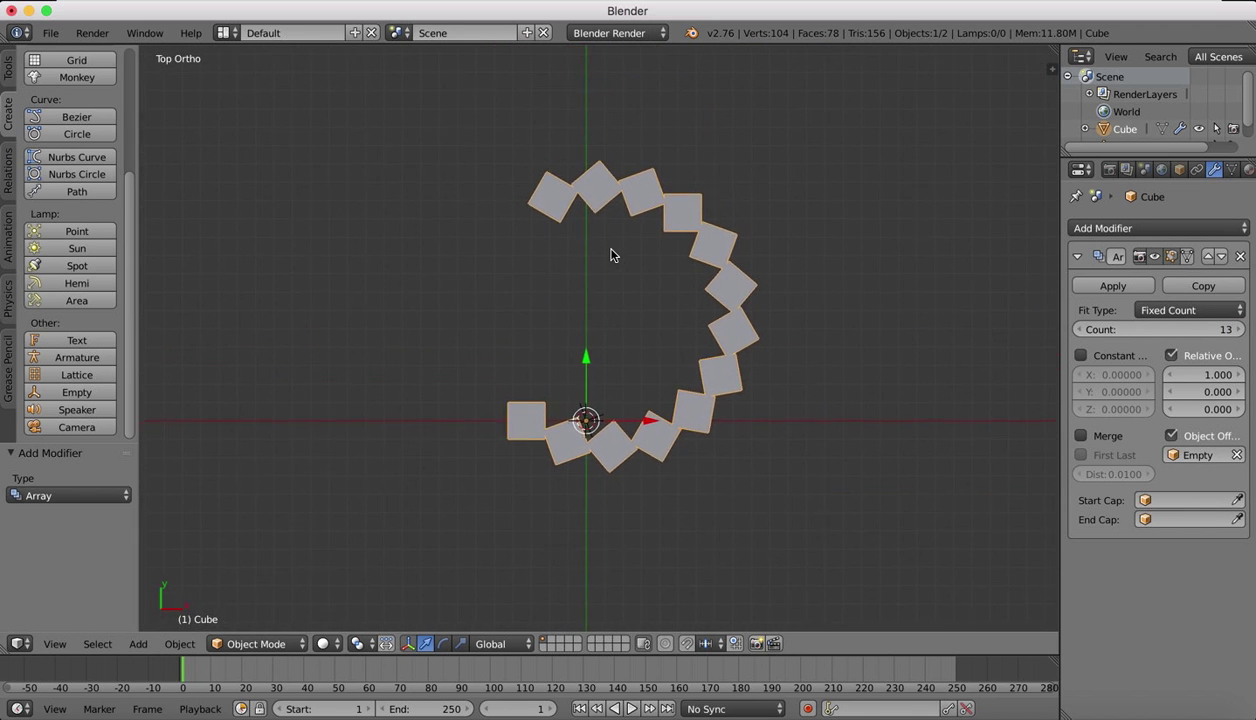
pyautogui.scroll(3, 593, 247)
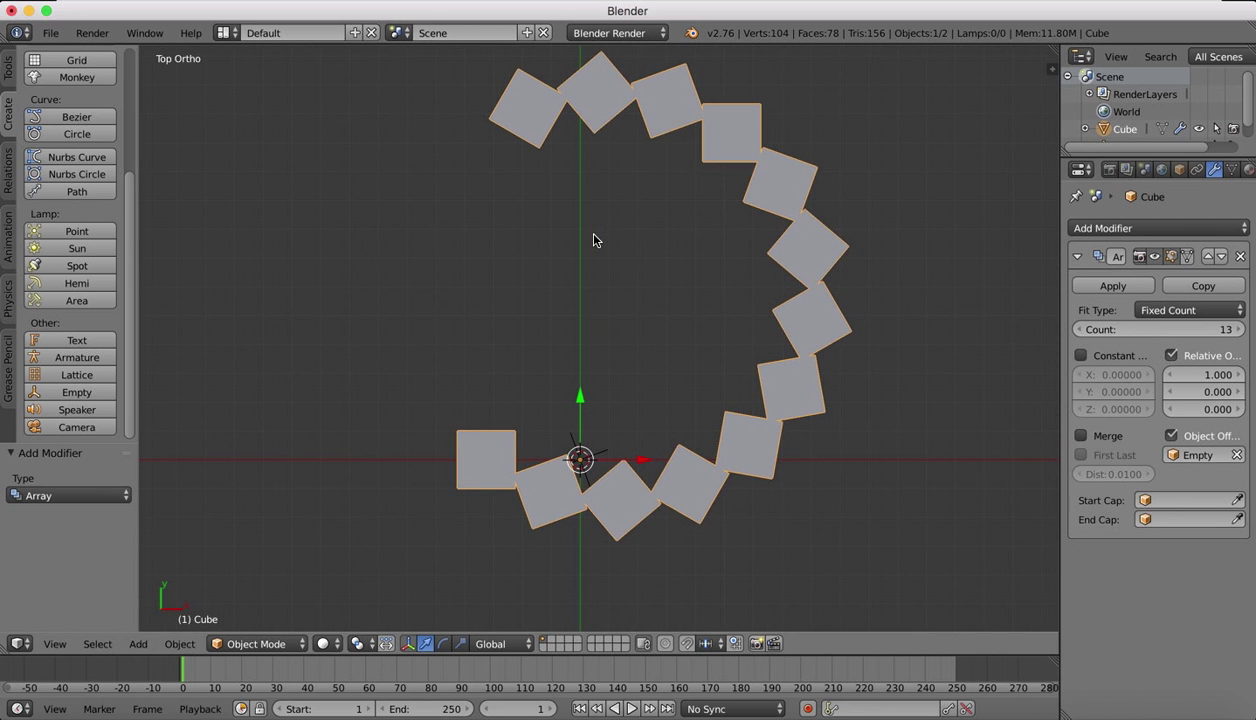
pyautogui.moveTo(640, 463); pyautogui.dragTo(605, 440)
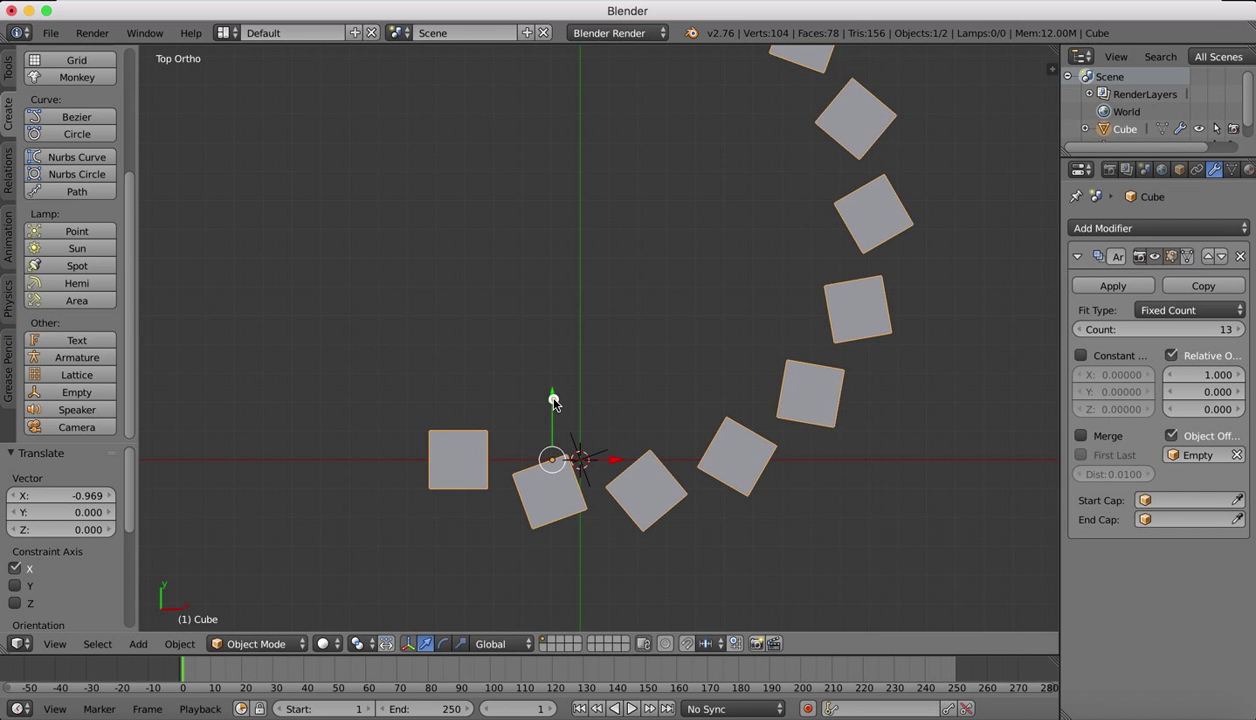
# Undo a trial Y move of the Empty, then rotate it about Z to open the arc
pyautogui.moveTo(552, 395)
pyautogui.mouseDown()
pyautogui.moveTo(552, 440)
pyautogui.moveTo(548, 362)
pyautogui.moveTo(539, 395)
pyautogui.mouseUp()
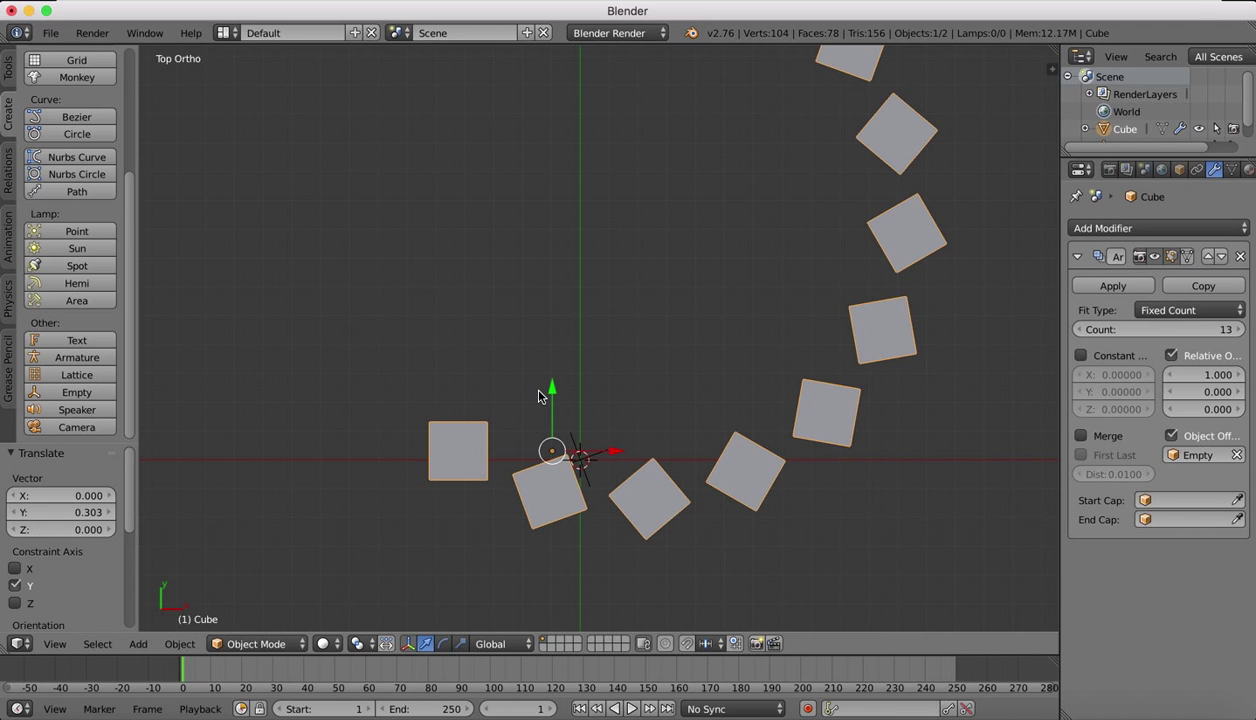
pyautogui.press('super+z')
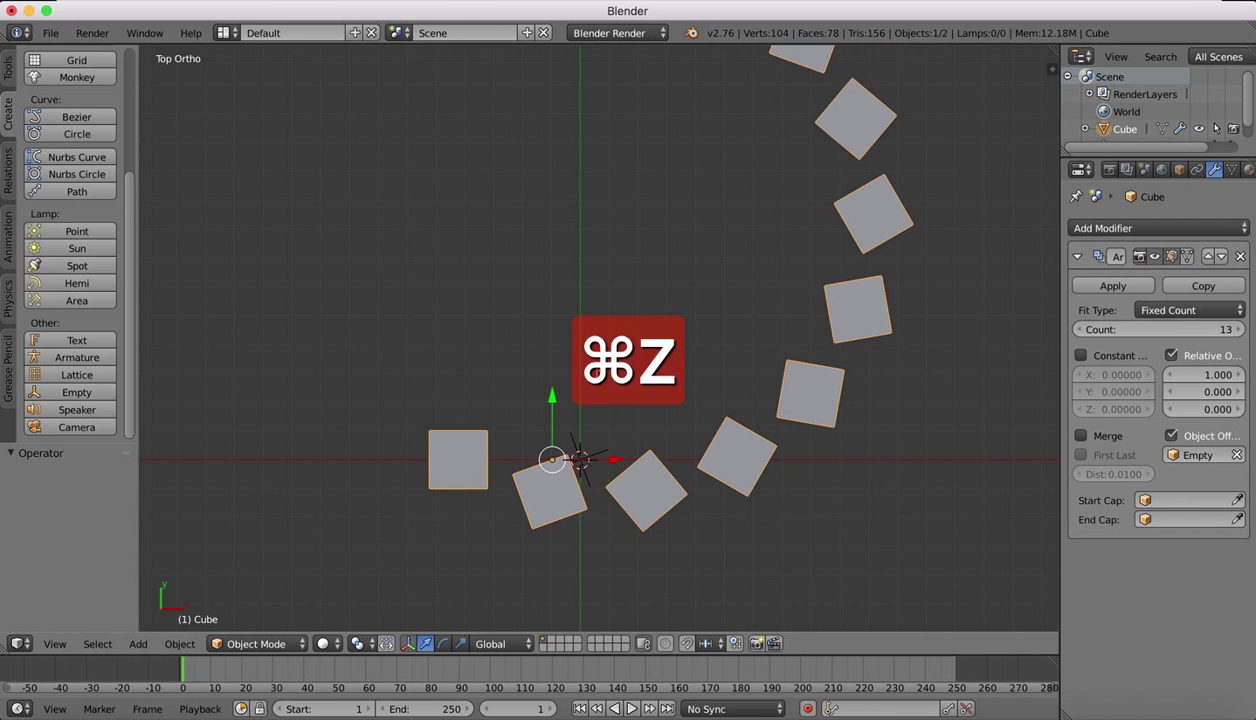
pyautogui.press('r')
pyautogui.press('z')
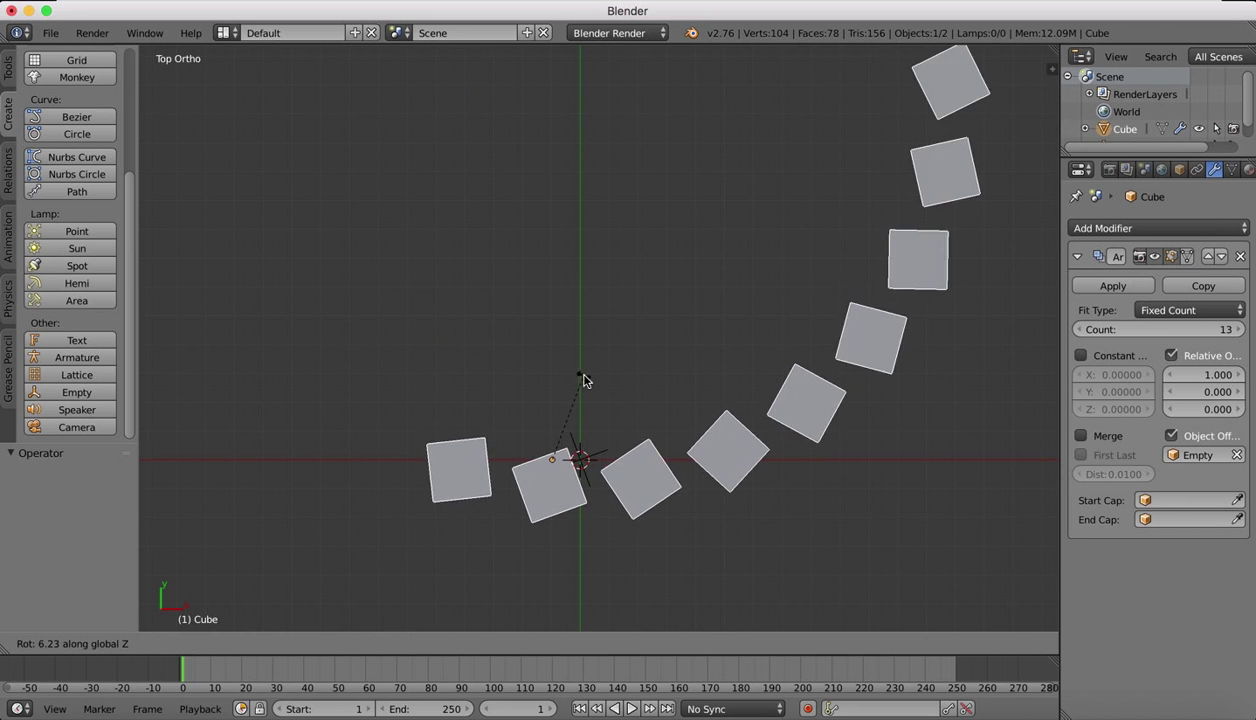
pyautogui.click(590, 380)
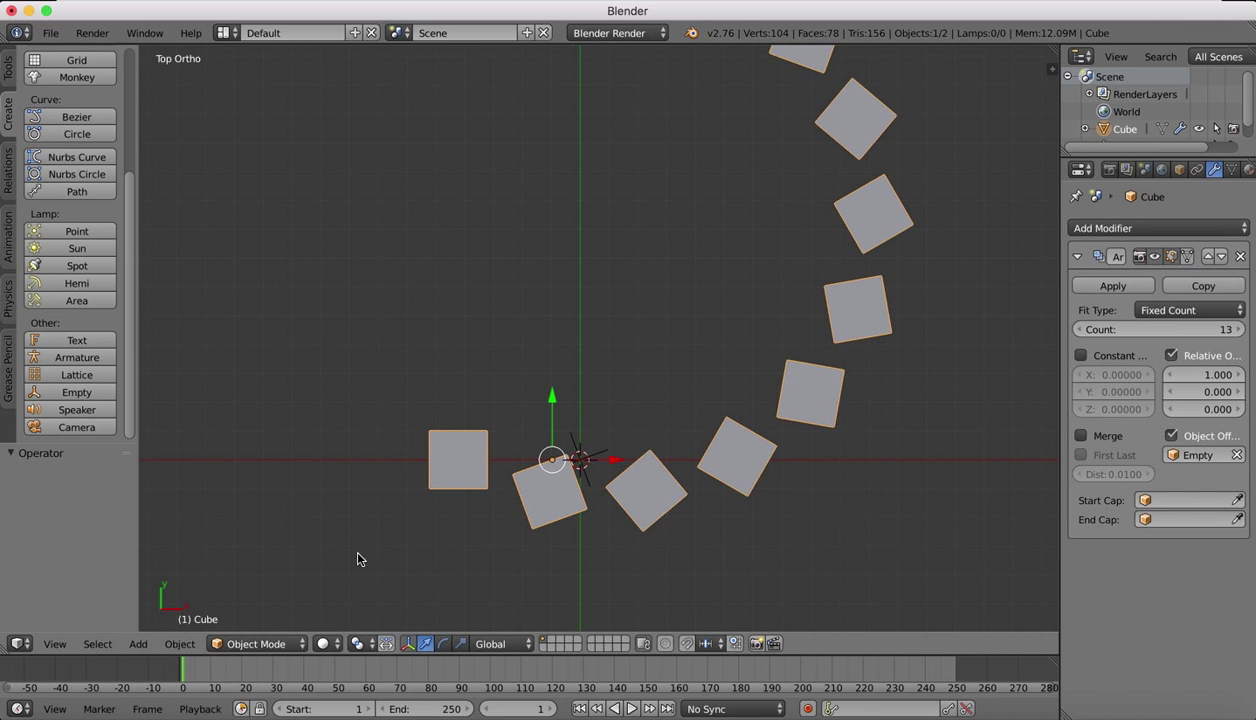
# In Edit Mode, rotate the cube's mesh 59.526° about Z to nearly close the ring
pyautogui.click(256, 643)
pyautogui.click(250, 593)
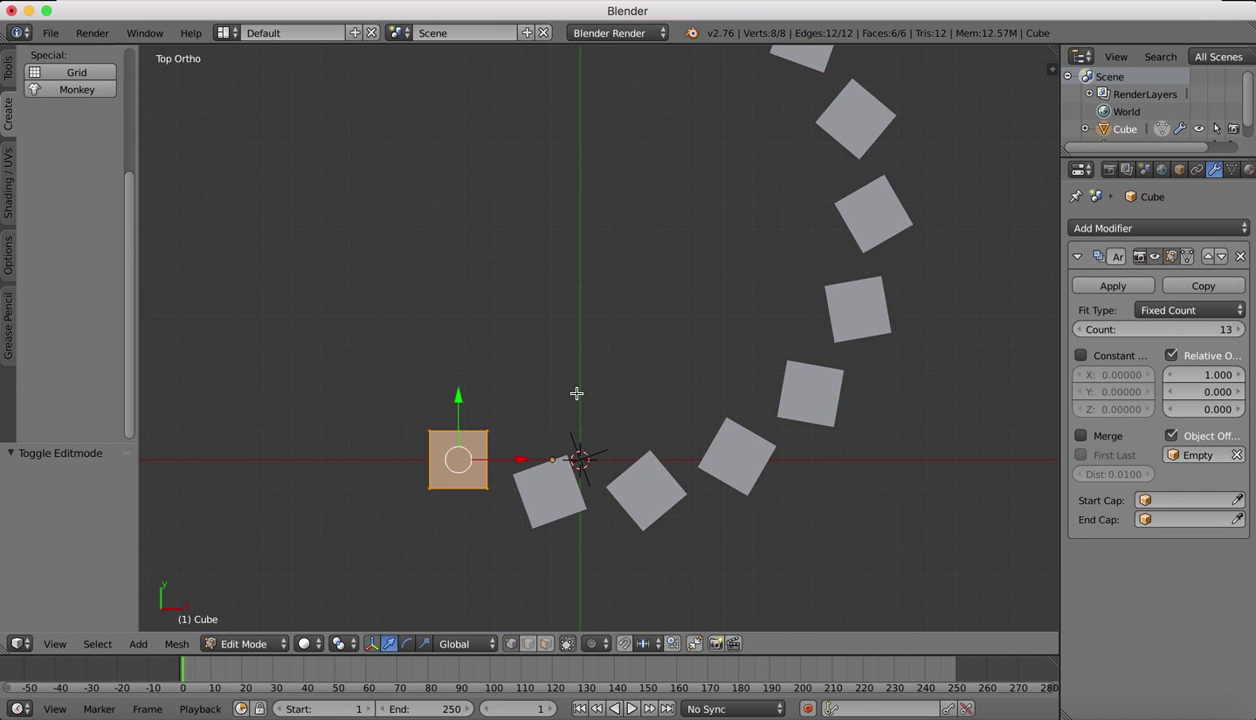
pyautogui.press('r')
pyautogui.press('z')
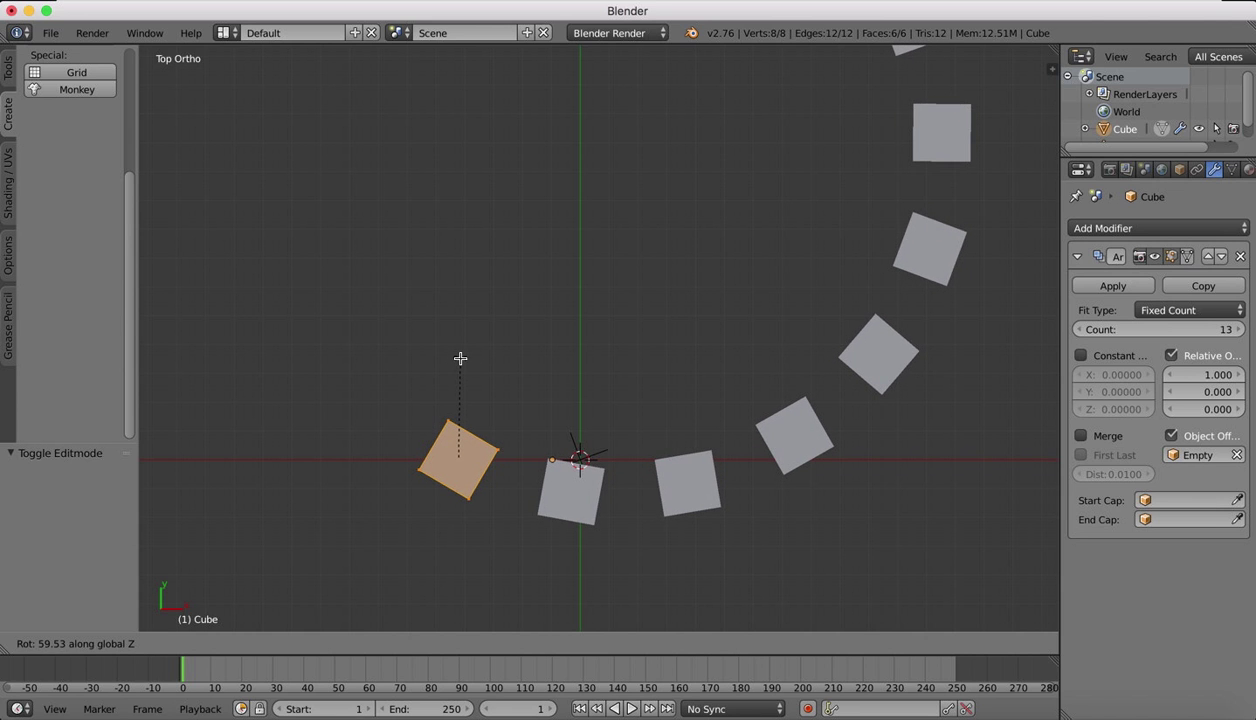
pyautogui.click(460, 358)
pyautogui.scroll(-4, 686, 367)
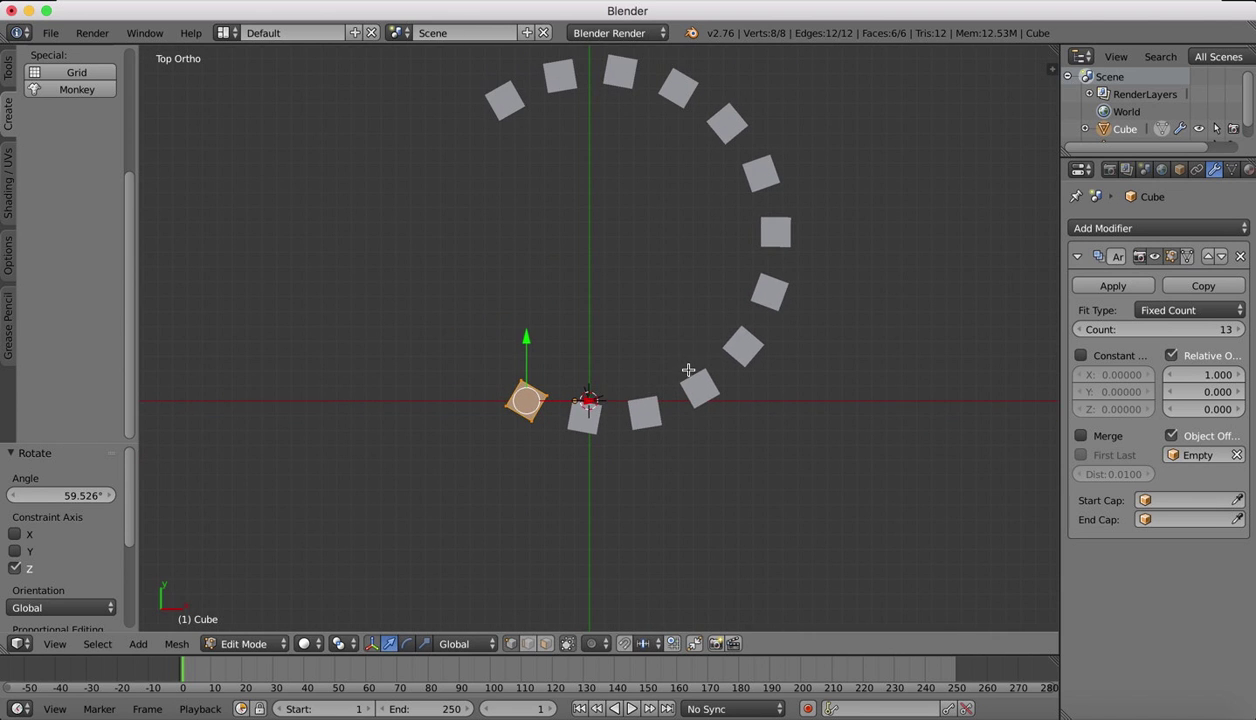
pyautogui.keyDown('shift'); pyautogui.scroll(3, 691, 262); pyautogui.keyUp('shift')
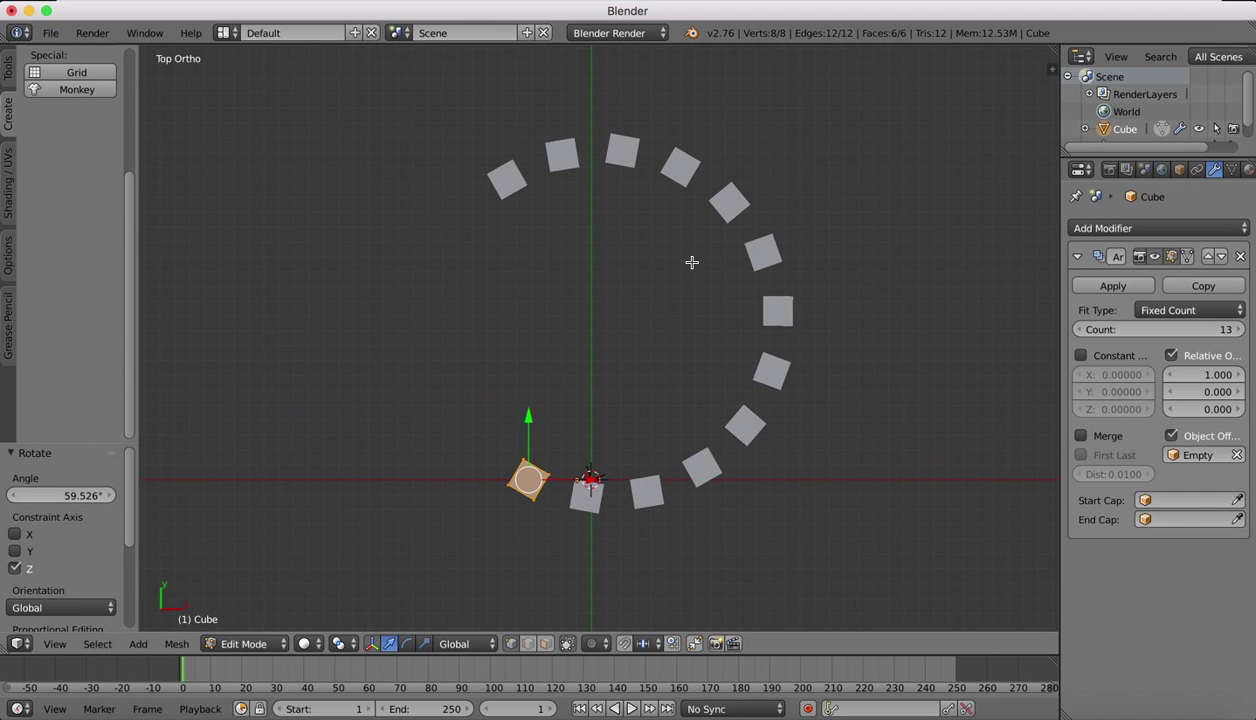
# Set the Array modifier count to 18 so the ring closes
pyautogui.click(1238, 329)
pyautogui.click(1238, 329)
pyautogui.click(1238, 329)
pyautogui.click(1238, 329)
pyautogui.click(1238, 329)
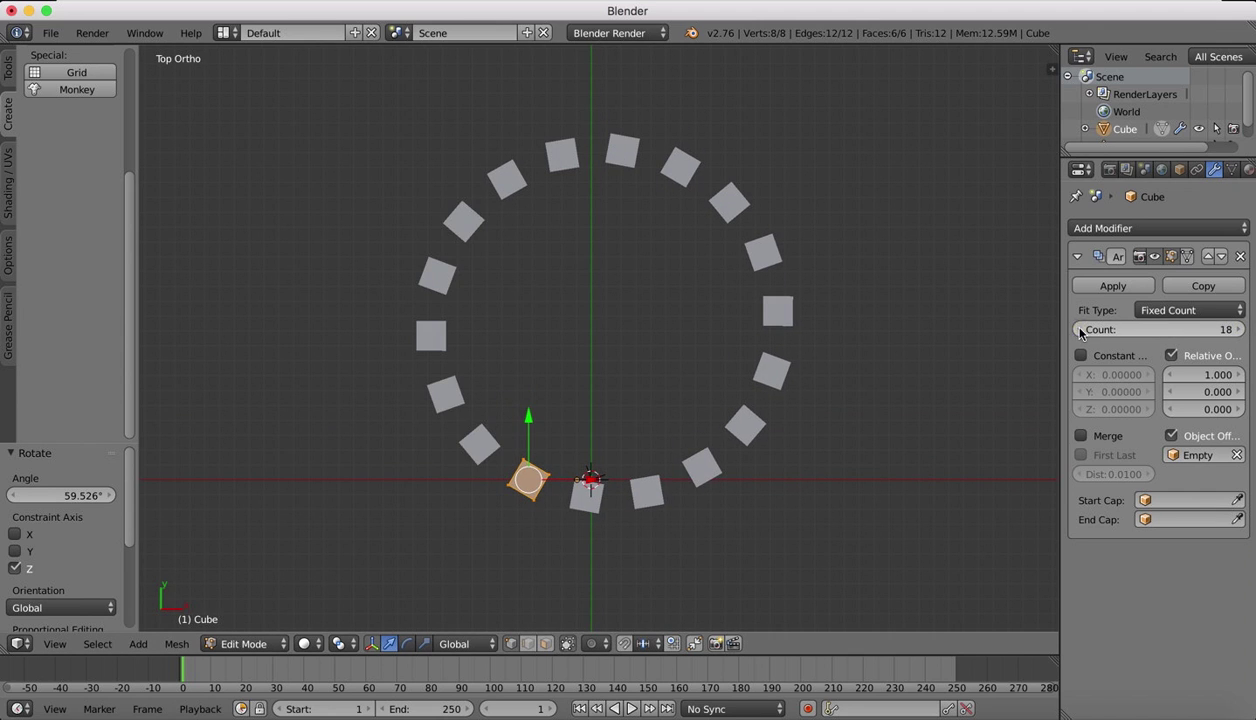
pyautogui.click(1080, 331)
pyautogui.click(1239, 330)
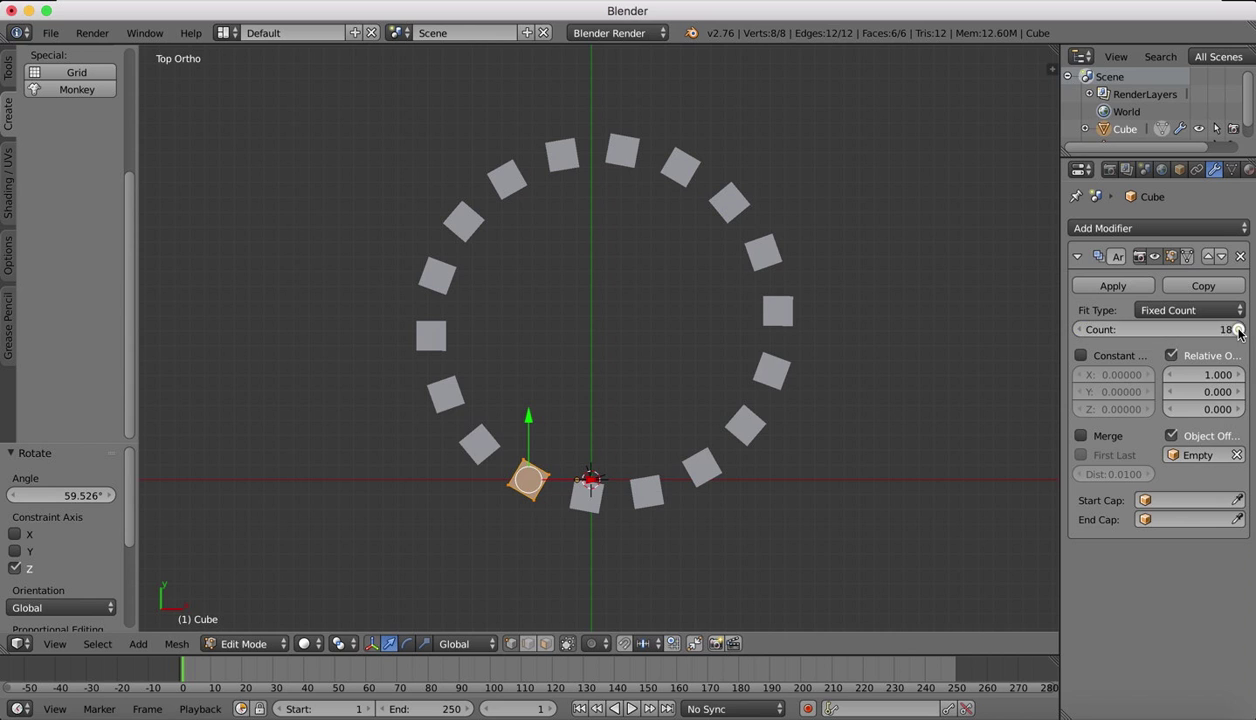
pyautogui.click(1080, 330)
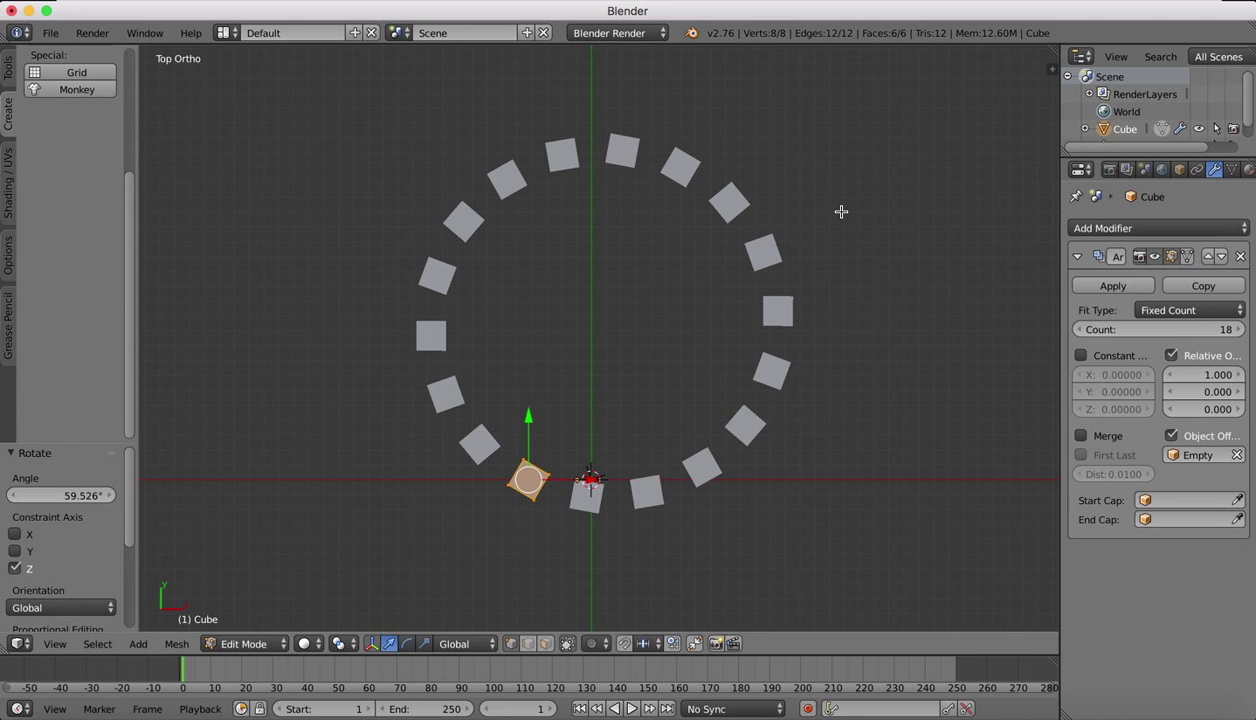
# Back in Object Mode, apply the Array modifier and move the ring -3.346 along Y
pyautogui.click(243, 643)
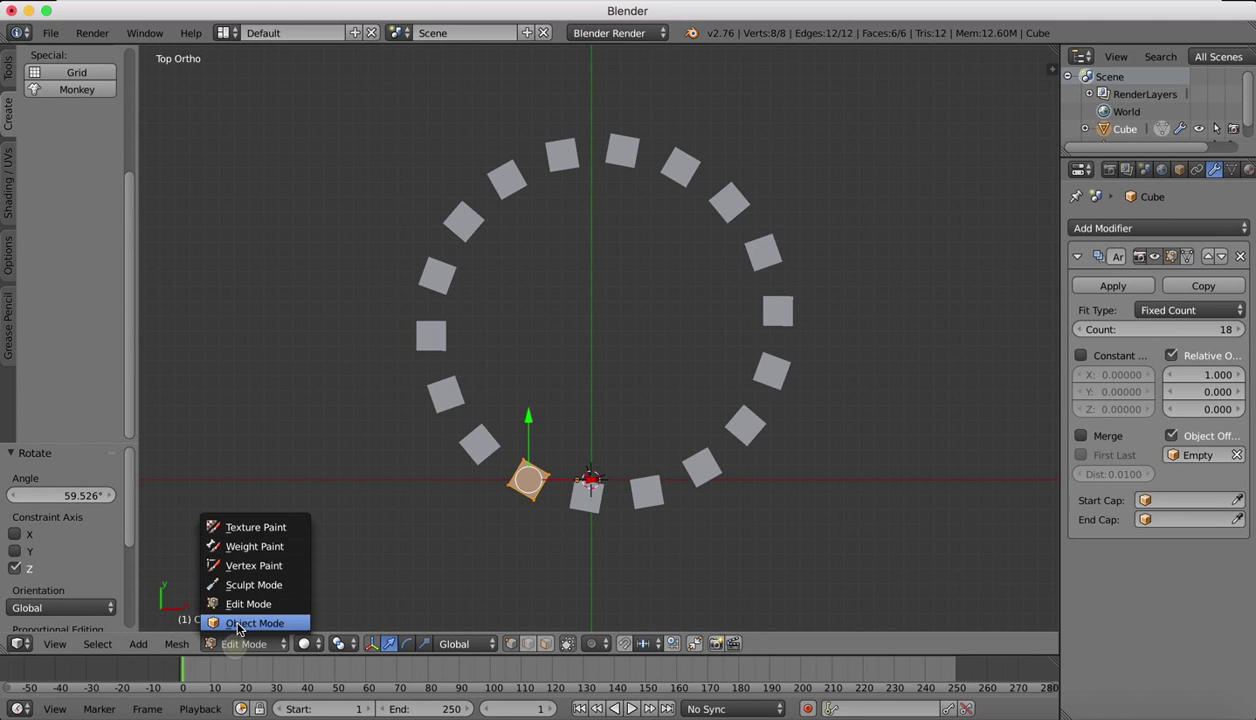
pyautogui.click(238, 621)
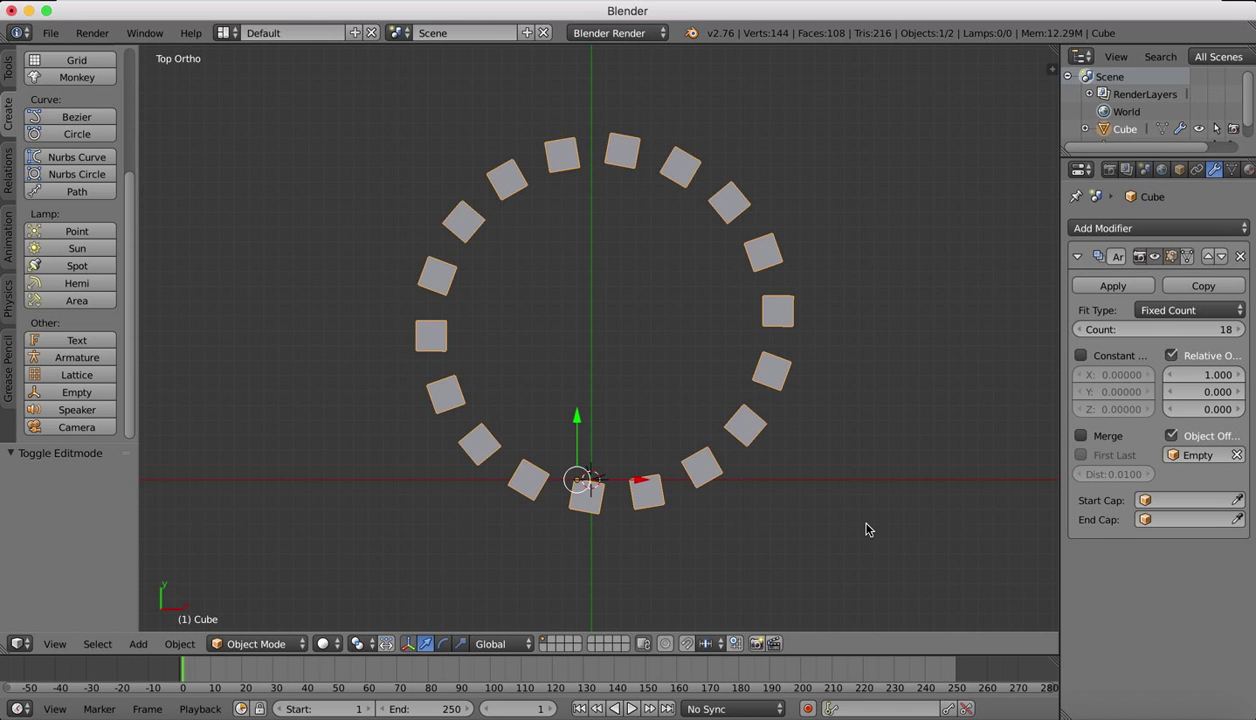
pyautogui.click(1113, 286)
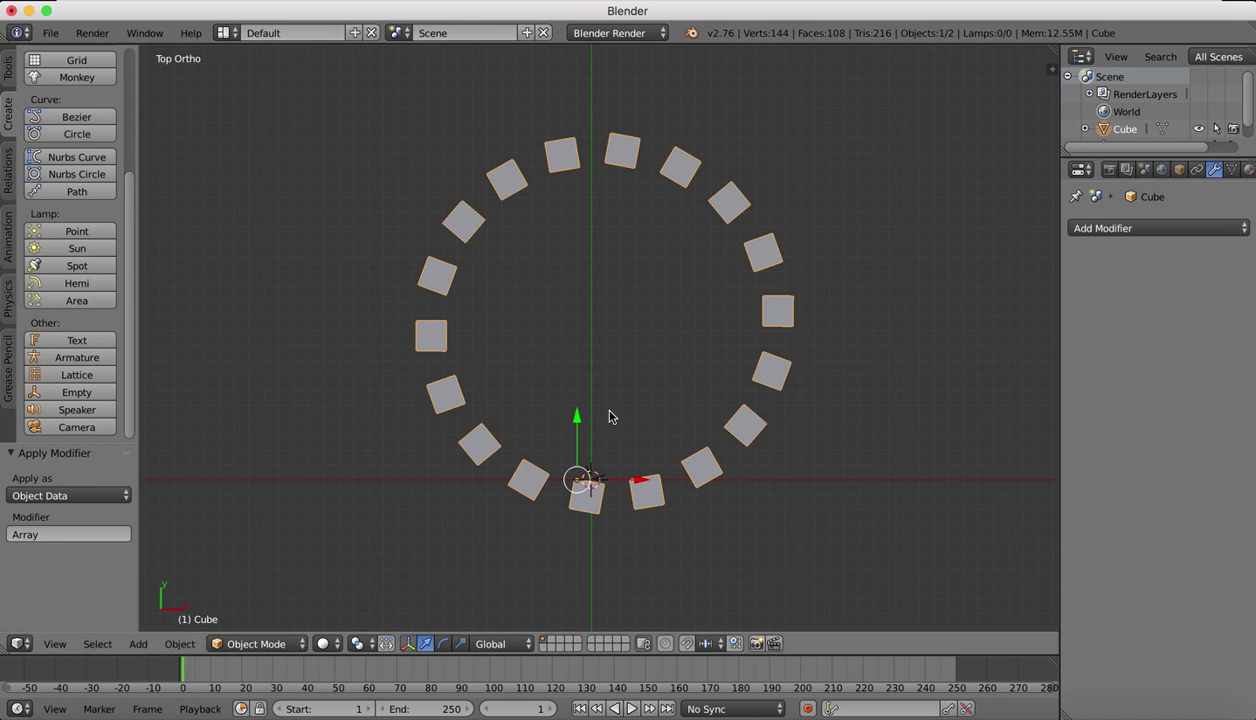
pyautogui.moveTo(578, 420); pyautogui.dragTo(580, 468)
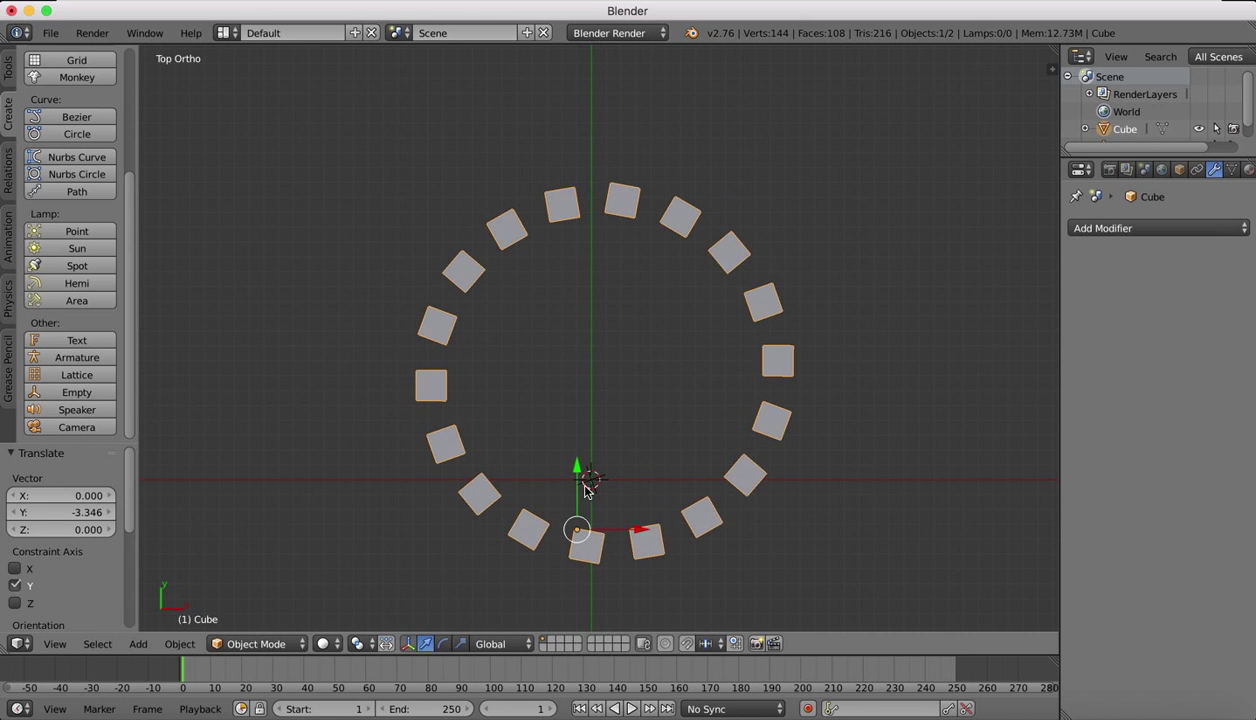
# Delete the Empty at the ring's centre, then reselect the cube ring
pyautogui.rightClick(591, 482)
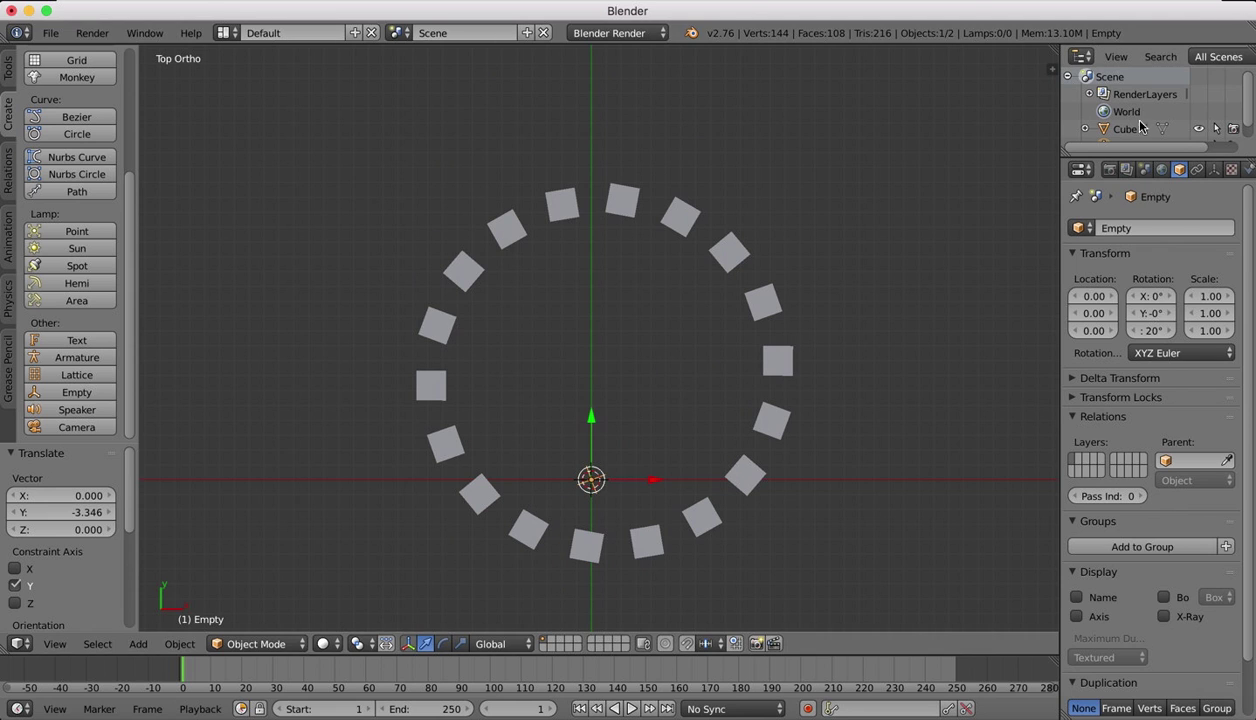
pyautogui.scroll(-2, 1117, 125)
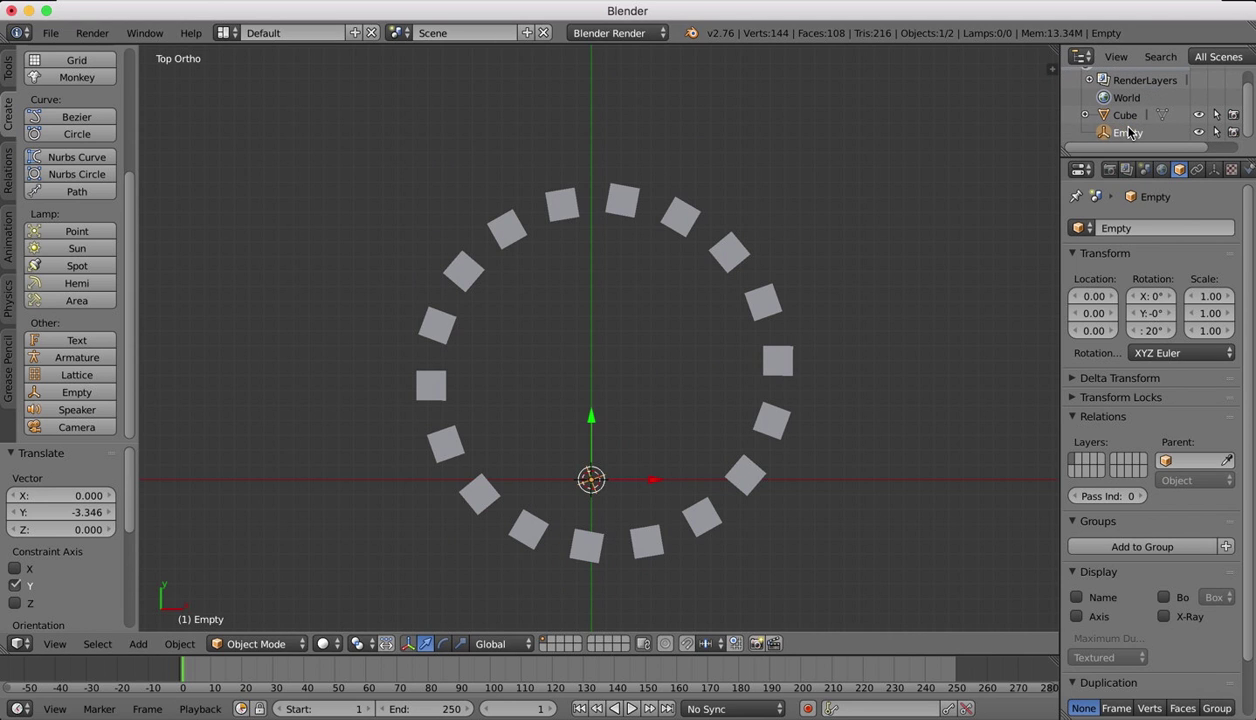
pyautogui.press('x')
pyautogui.press('x')
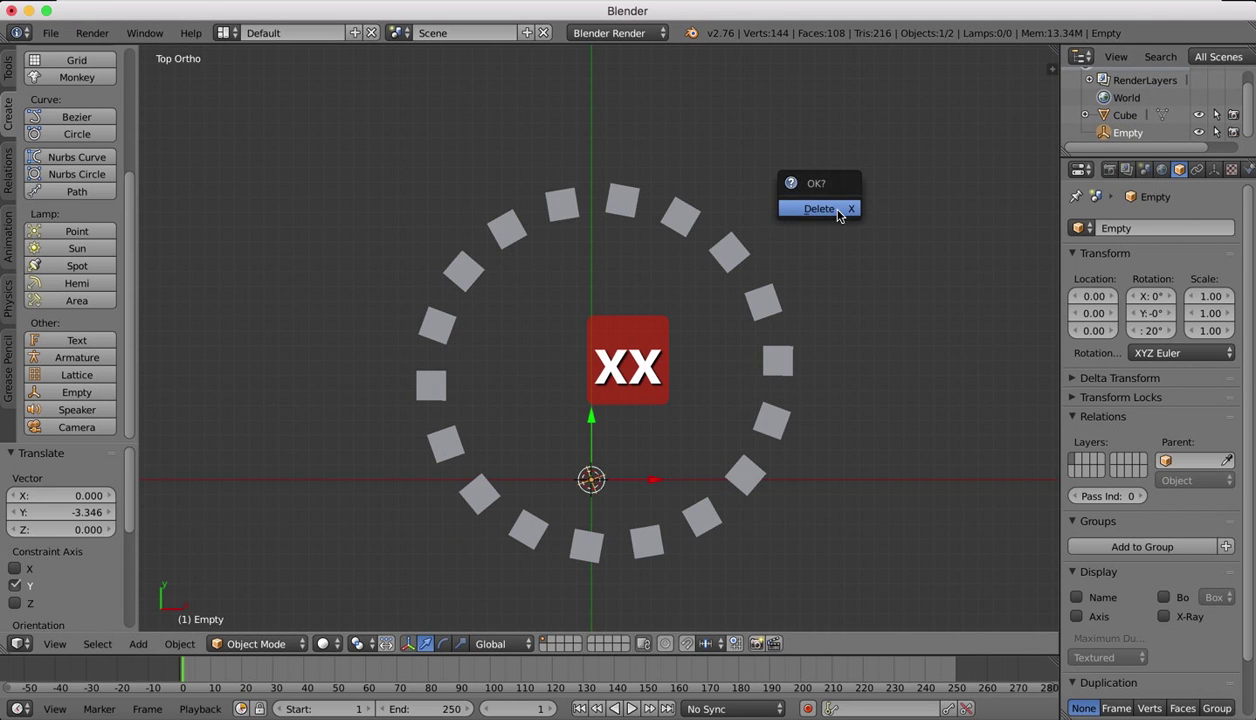
pyautogui.click(835, 213)
pyautogui.rightClick(586, 542)
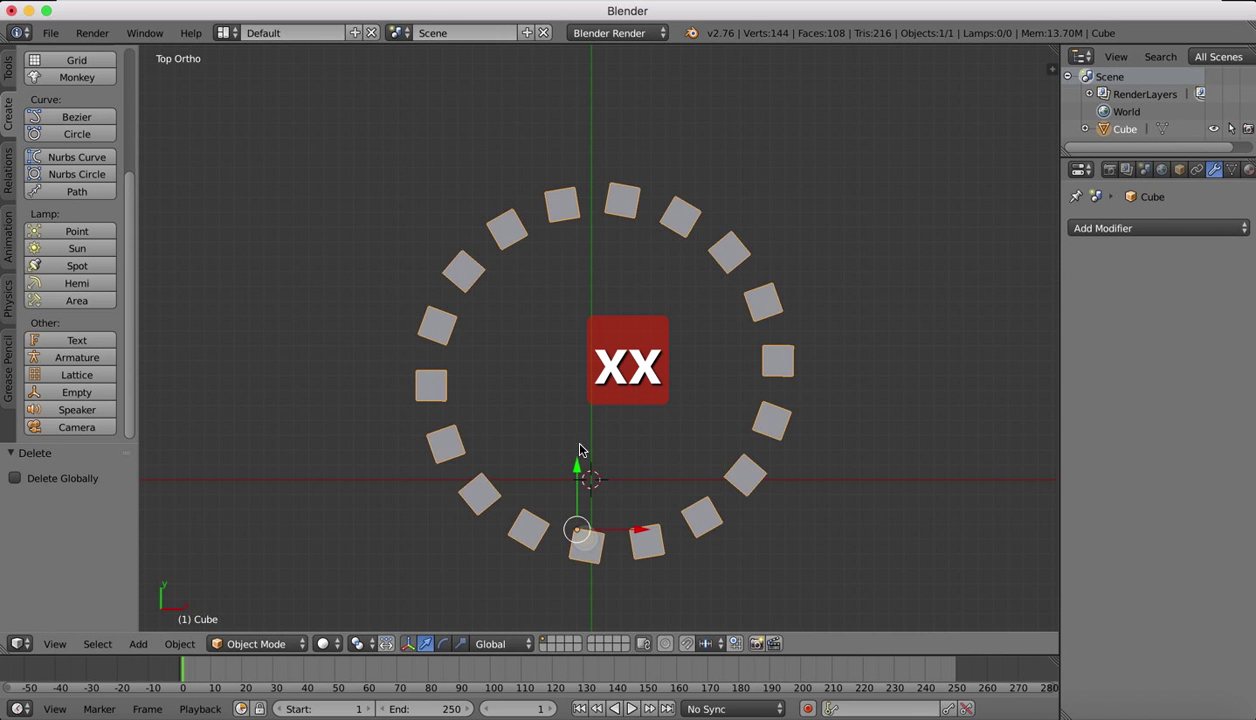
# Move the cube ring -2.935 along Y and inspect it in perspective
pyautogui.moveTo(577, 470); pyautogui.dragTo(566, 512)
pyautogui.moveTo(582, 440); pyautogui.dragTo(651, 282, button='middle')
pyautogui.scroll(-10, 651, 282)
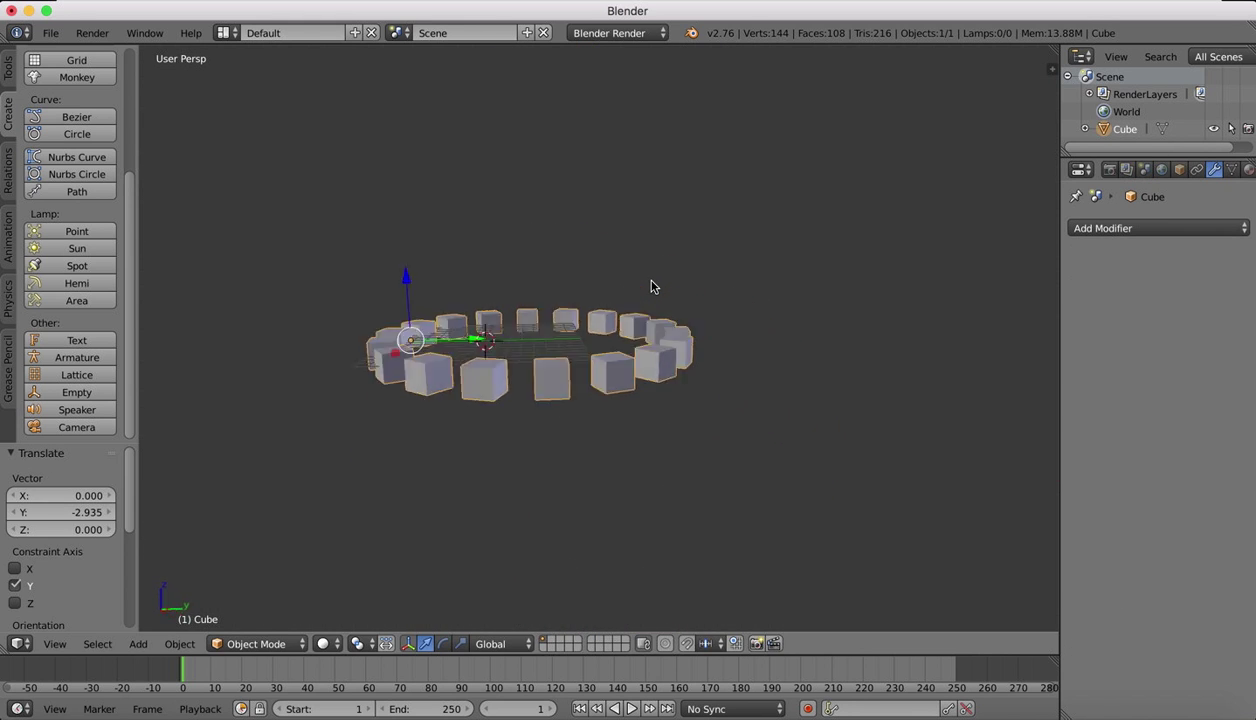
pyautogui.scroll(10, 651, 287)
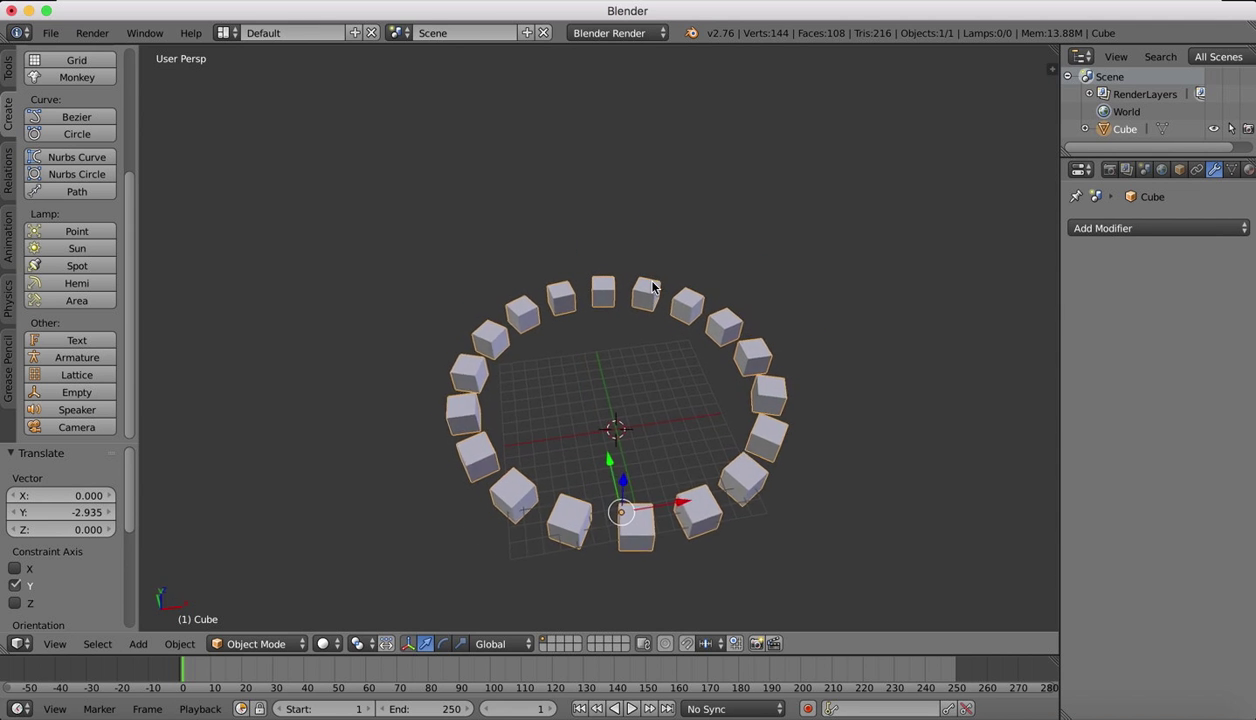
pyautogui.scroll(-8, 651, 287)
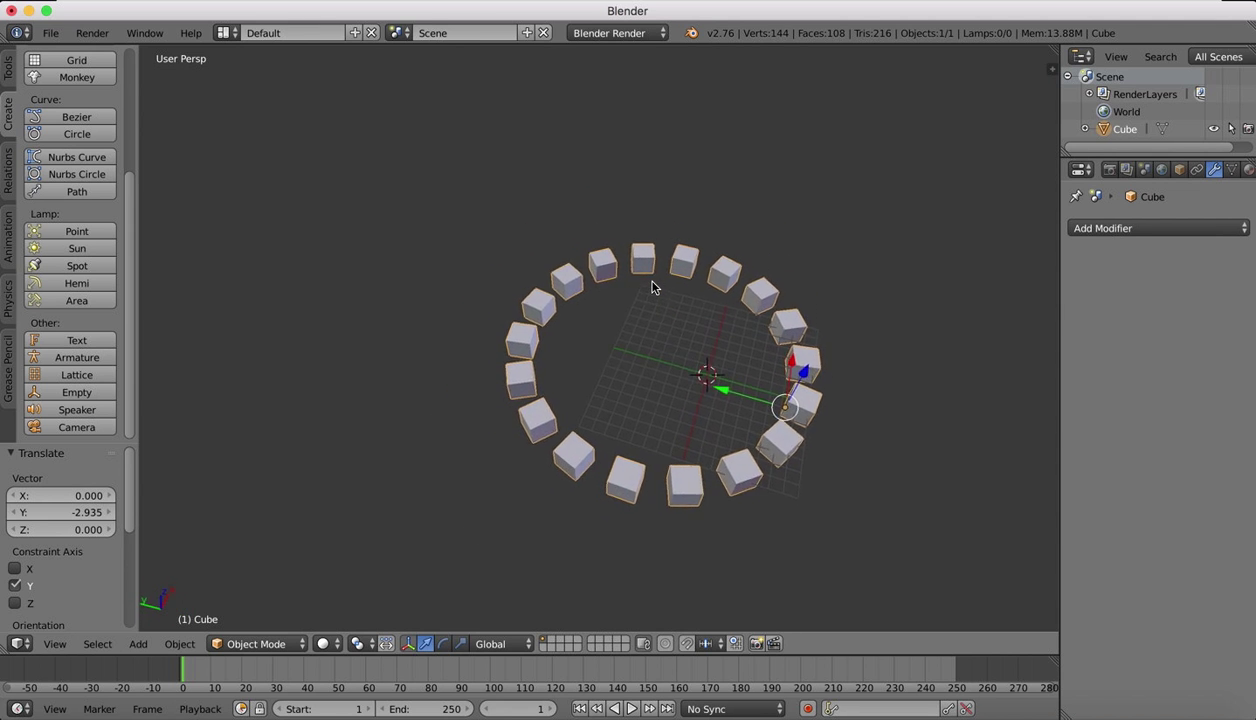
pyautogui.scroll(-8, 651, 287)
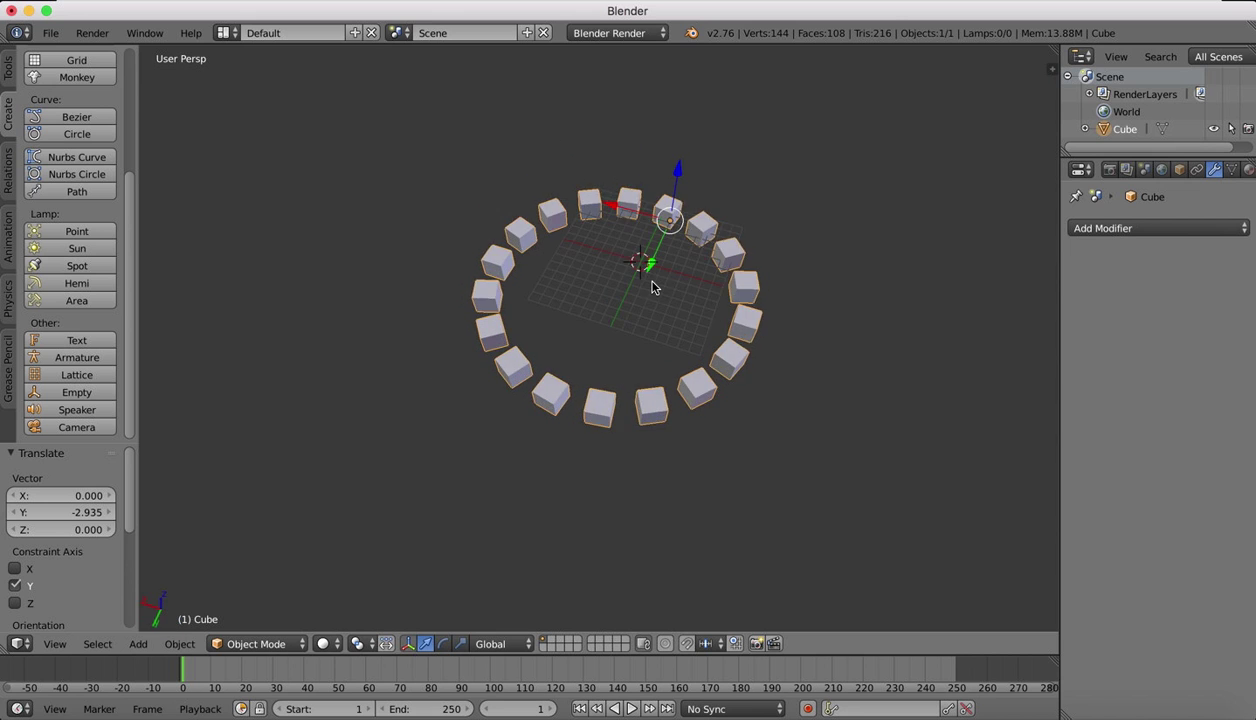
pyautogui.scroll(-1, 651, 287)
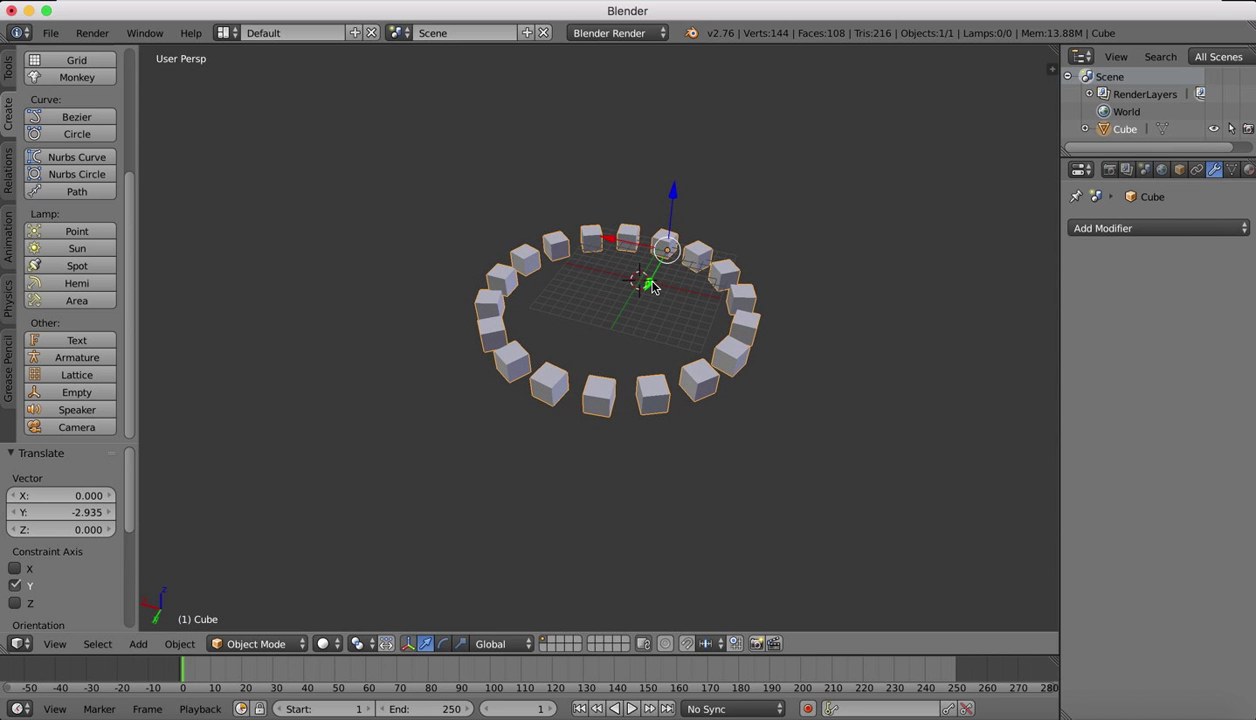
pyautogui.scroll(10, 651, 287)
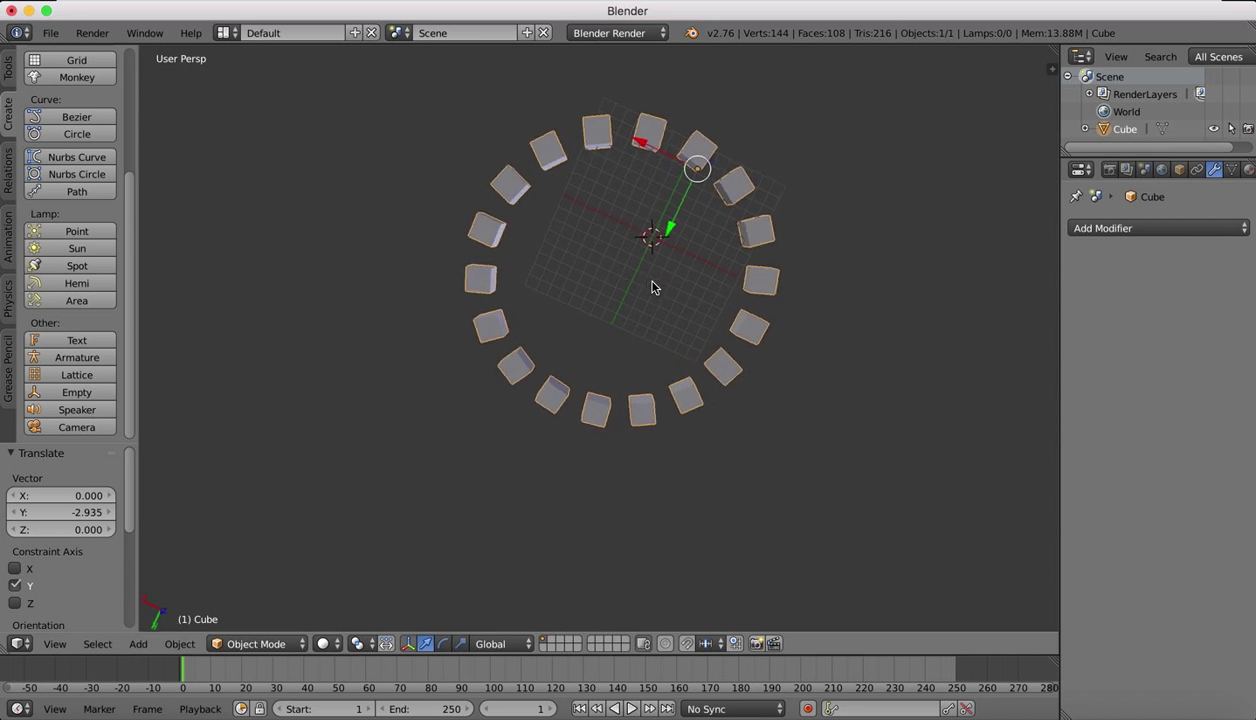
pyautogui.scroll(-10, 651, 287)
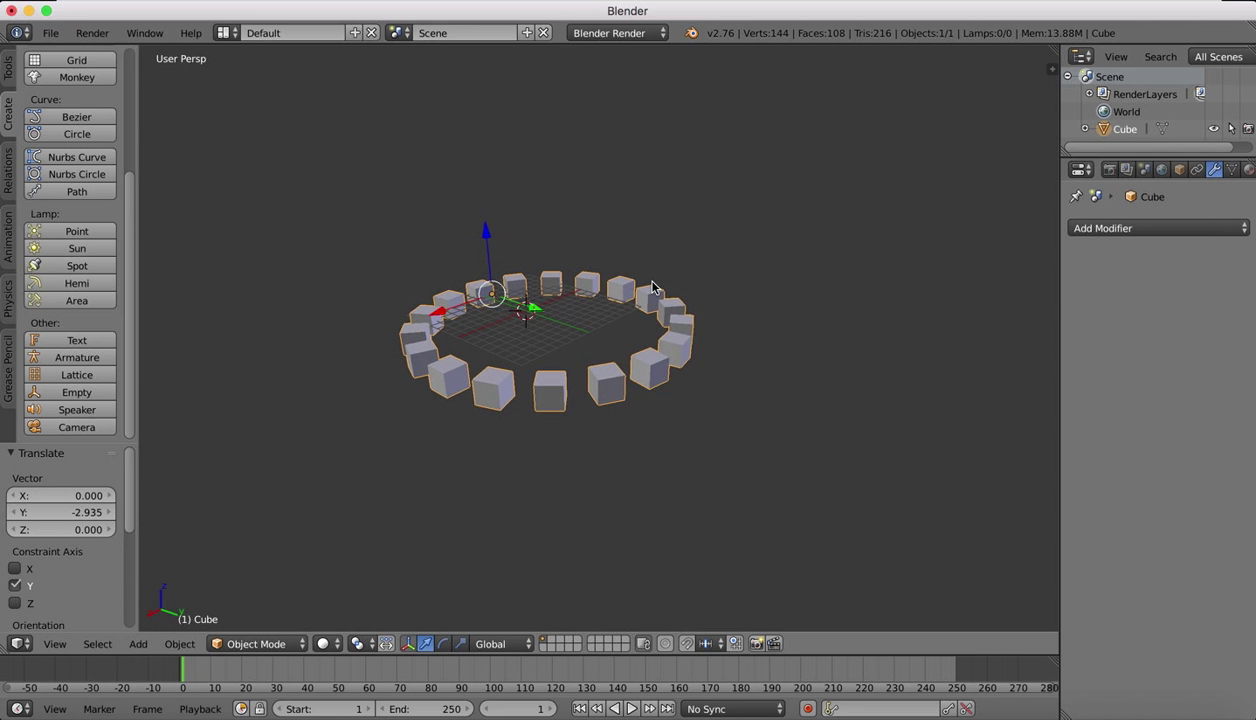
pyautogui.keyDown('ctrl'); pyautogui.scroll(8, 729, 283); pyautogui.keyUp('ctrl')
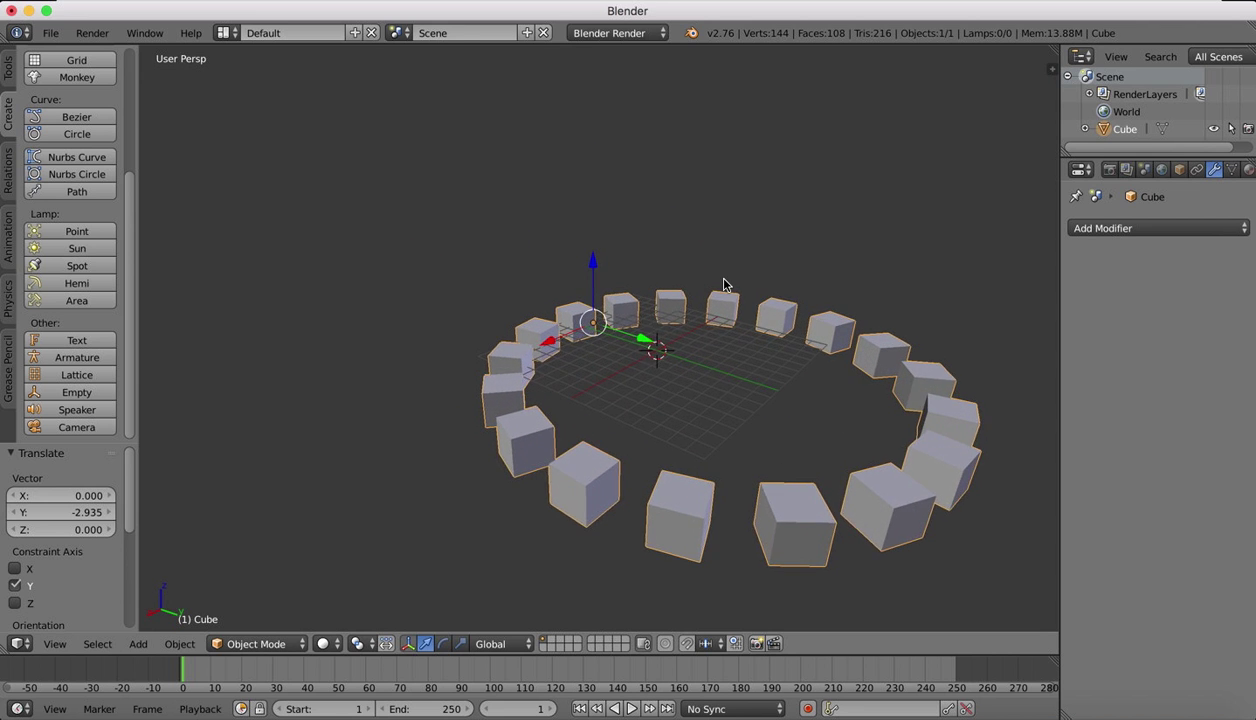
pyautogui.scroll(-8, 701, 250)
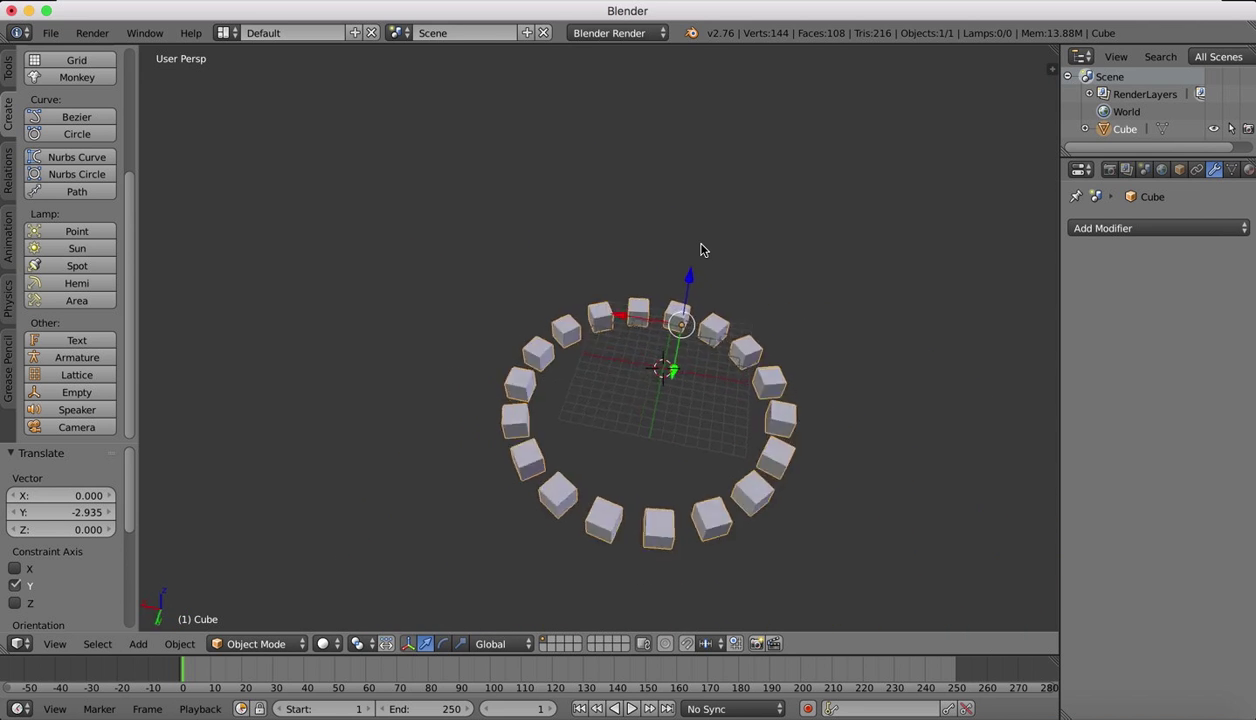
pyautogui.hscroll(2, 701, 250)
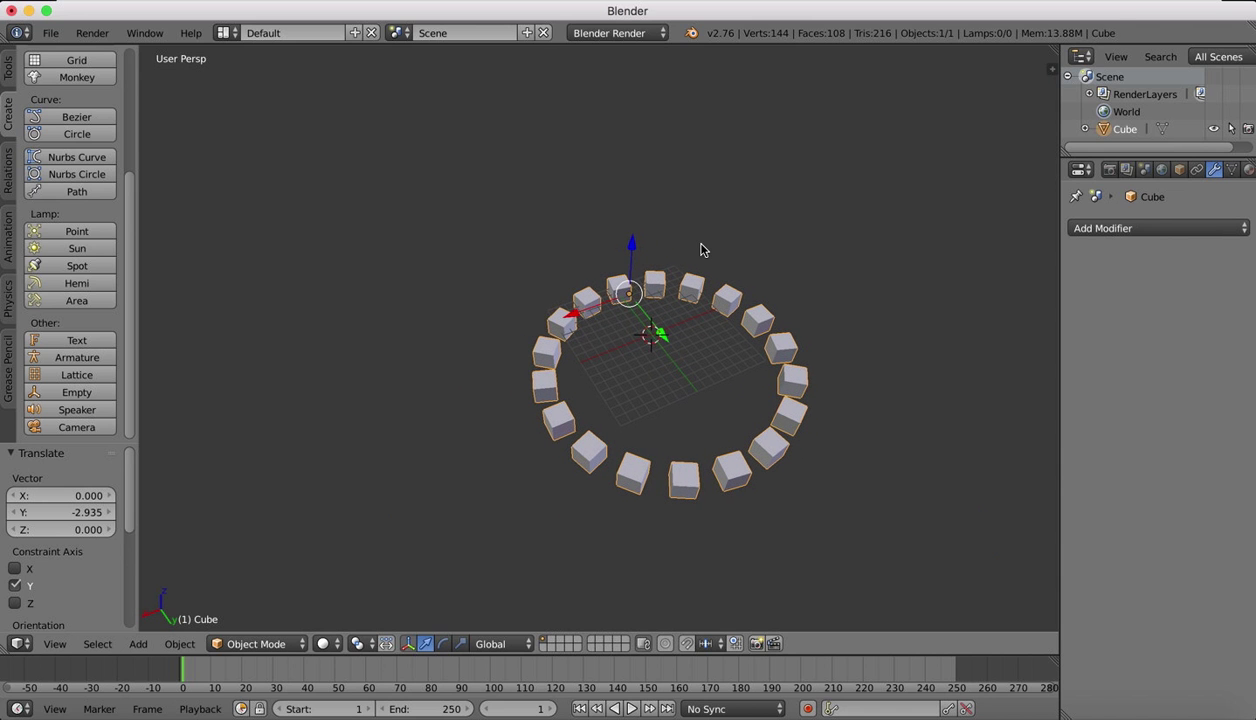
pyautogui.hscroll(5, 701, 250)
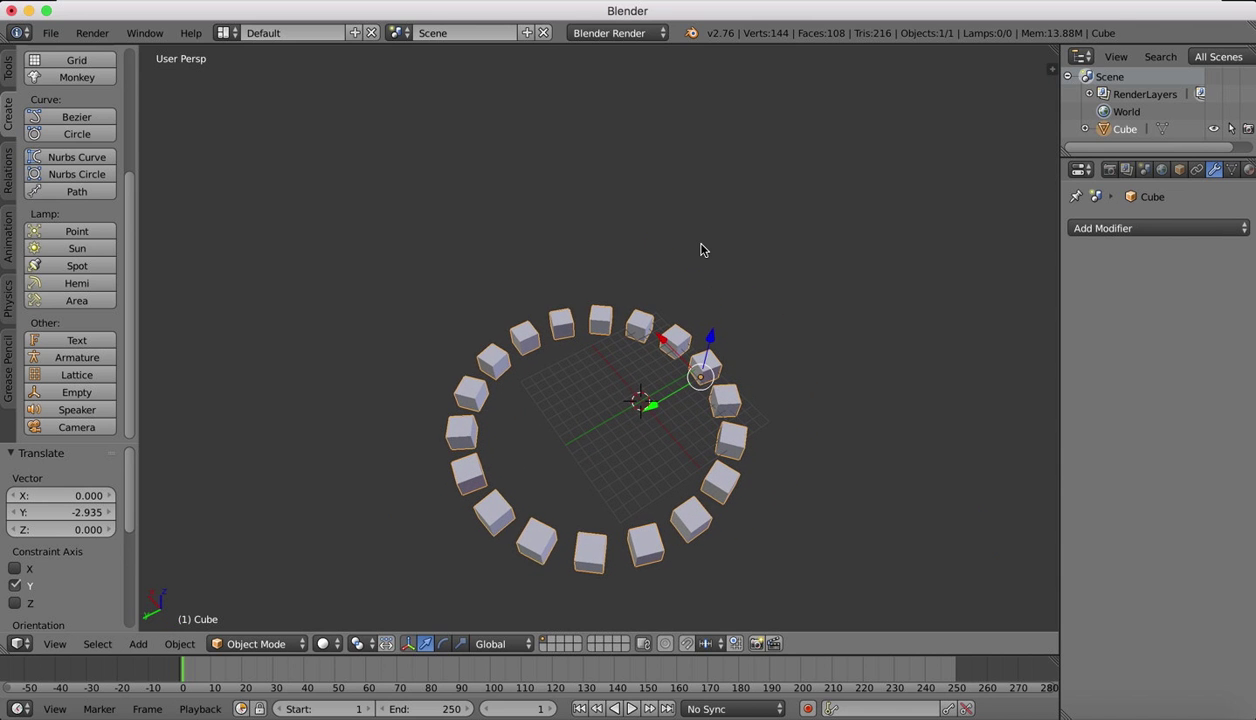